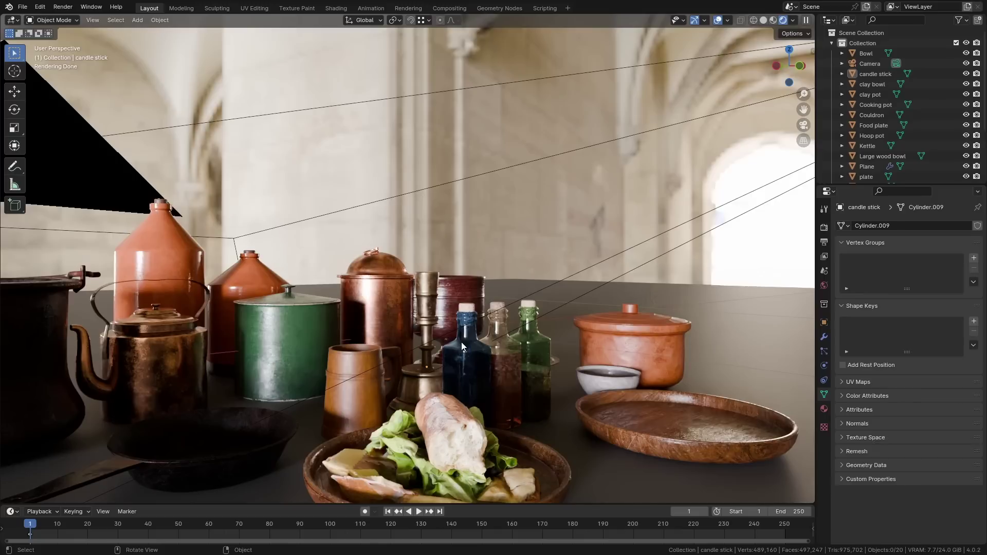
Toggle the scene to see-through X-ray wireframe display and zoom the view
key("shift+z")
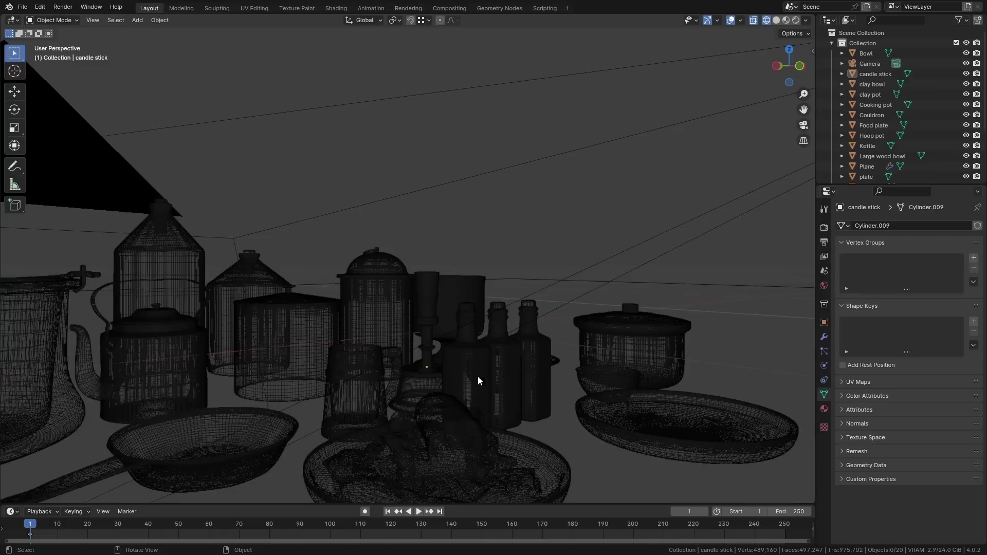
scroll(457, 373, "up", 4)
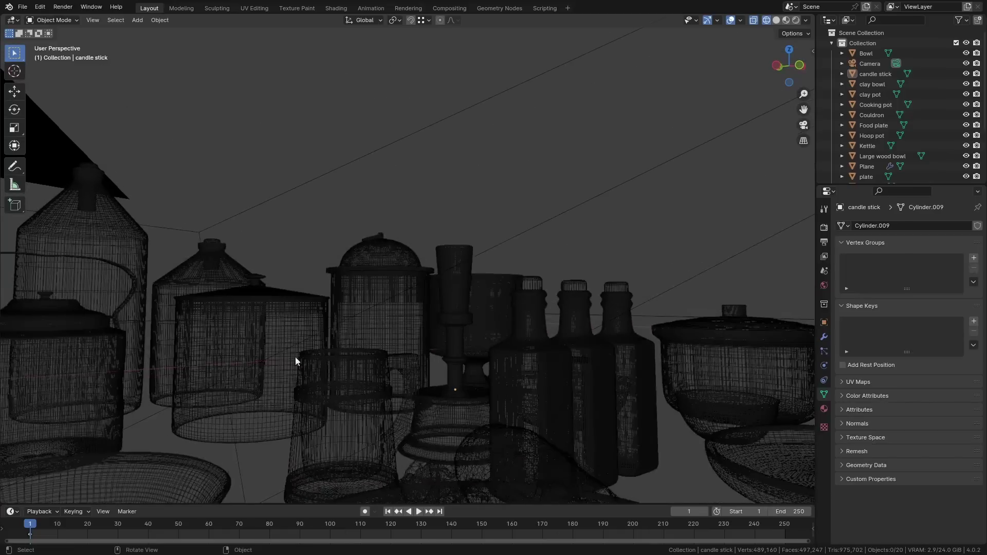
scroll(385, 378, "down", 4)
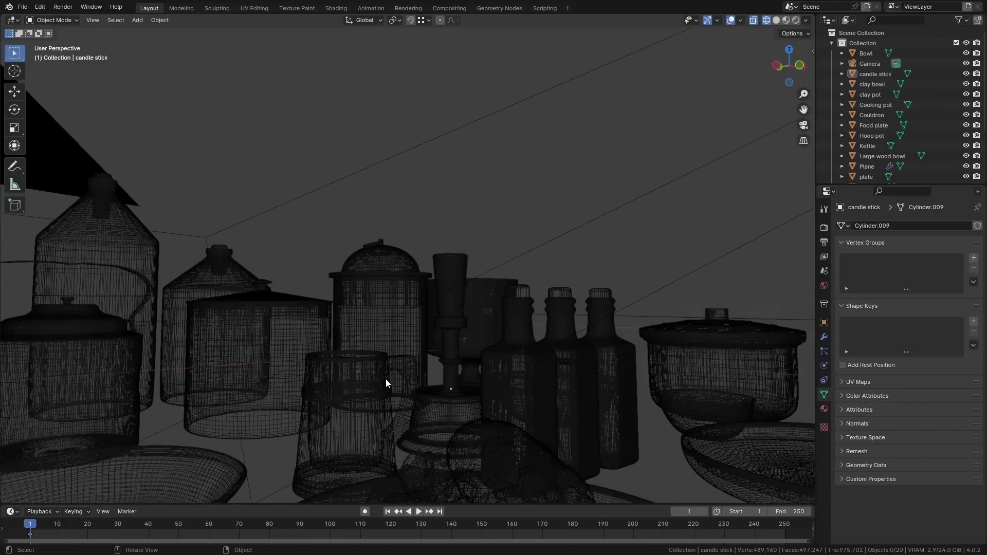
scroll(503, 315, "down", 2)
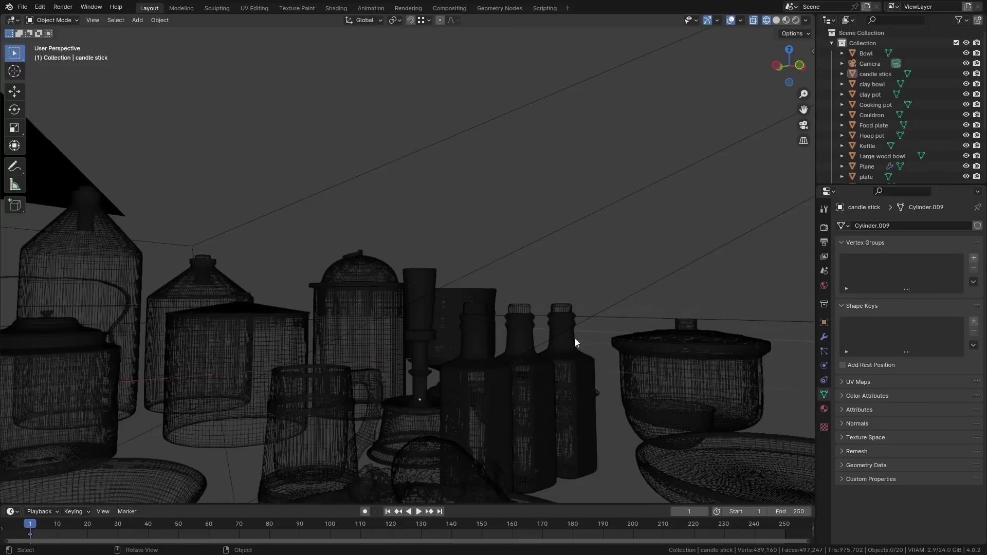
Cycle selection through the overlapping bottles until the hidden candle stick is selected
left_click(480, 339)
left_click(468, 342)
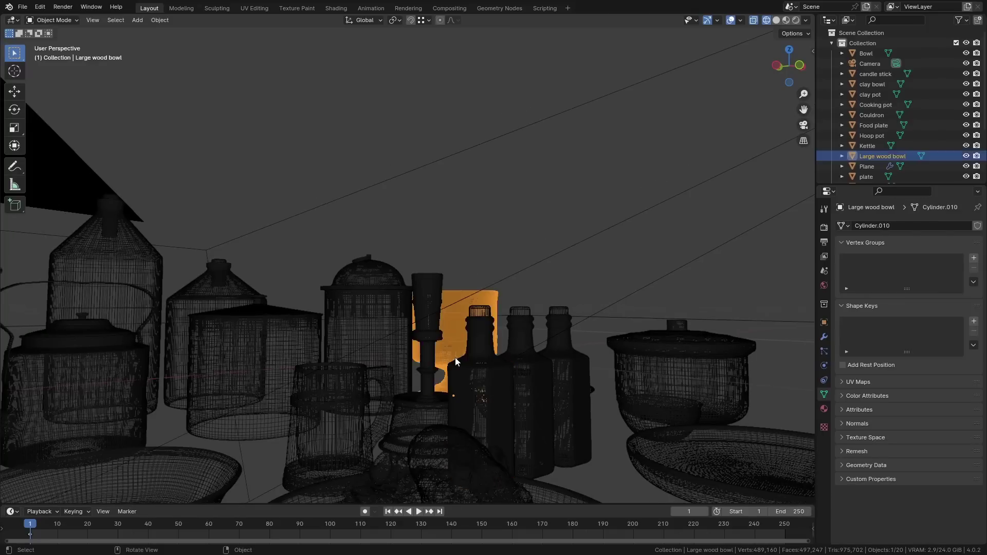
left_click(472, 344)
left_click(477, 347)
scroll(476, 341, "down", 1)
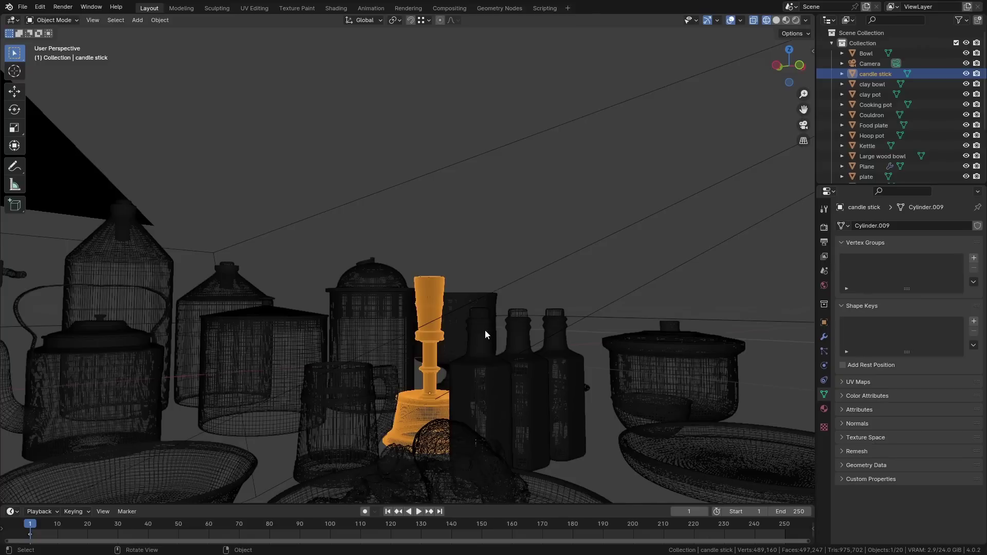
Choose the Camera from the Select Menu of overlapping objects, then orbit to a new angle
left_click(474, 303, "alt")
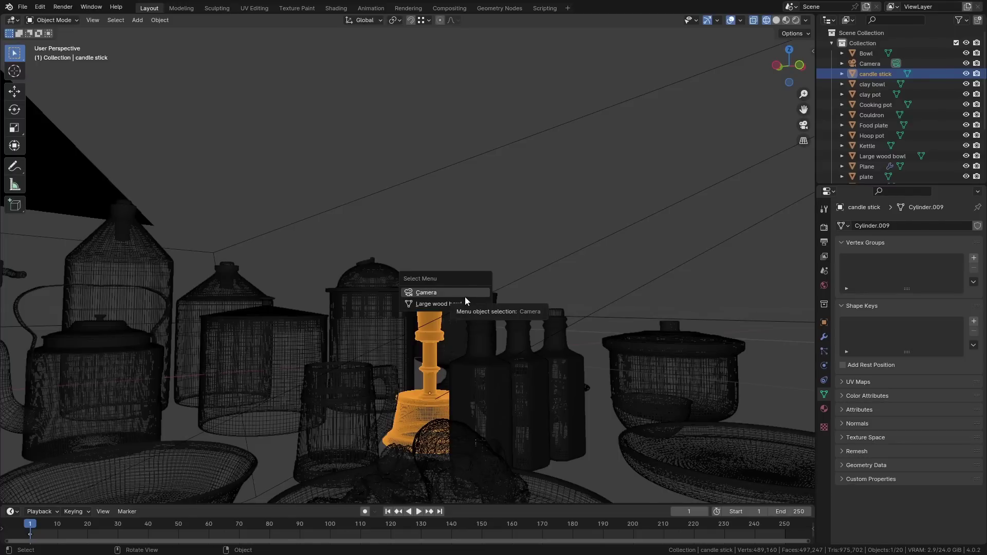
left_click(466, 297)
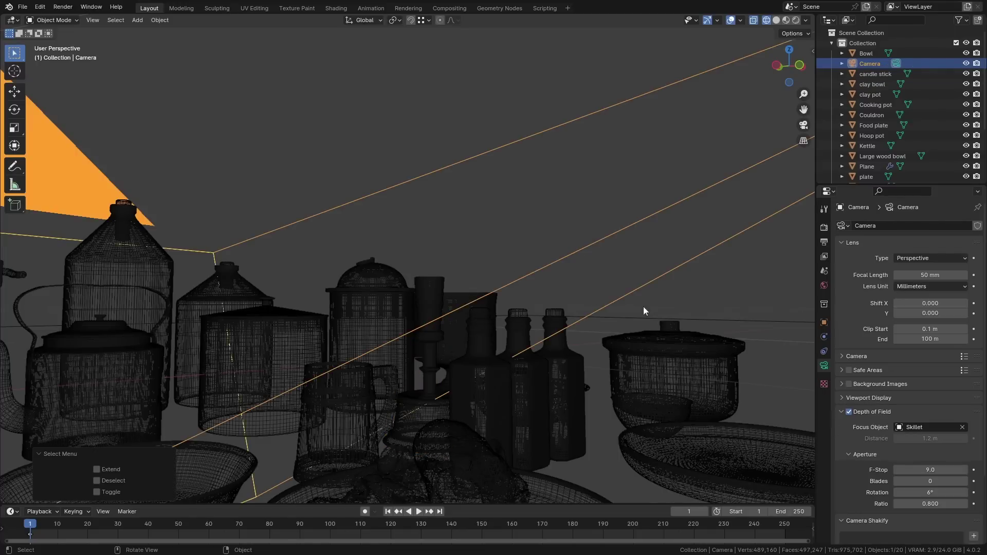
middle_click_drag(643, 306, 503, 316)
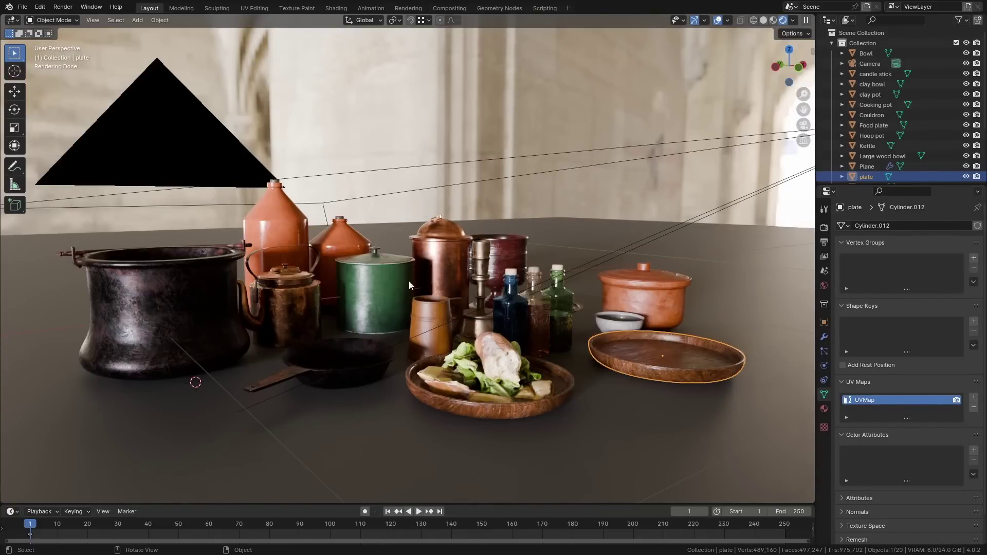
Make the plate local using Make Local with Selected Objects and Data
left_click(159, 20)
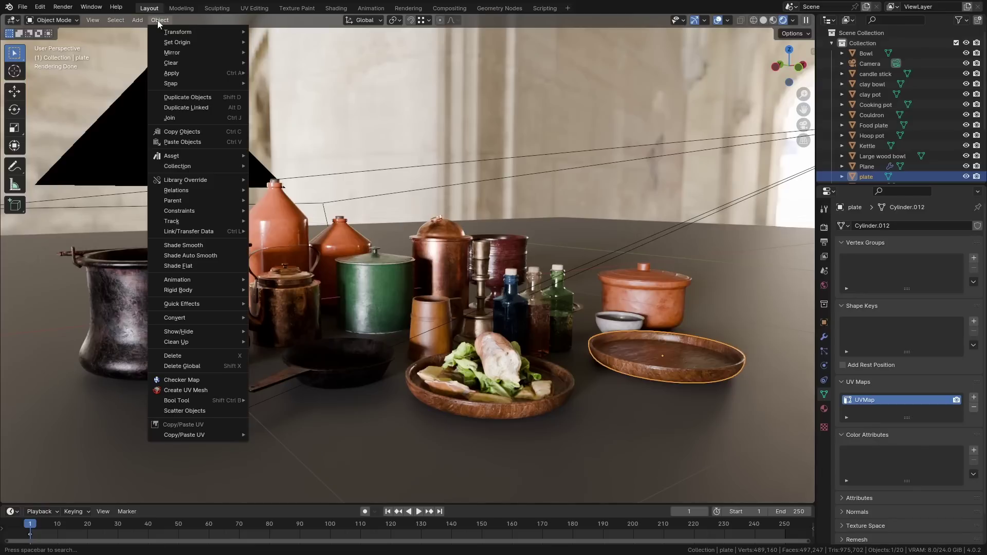
mouse_move(208, 192)
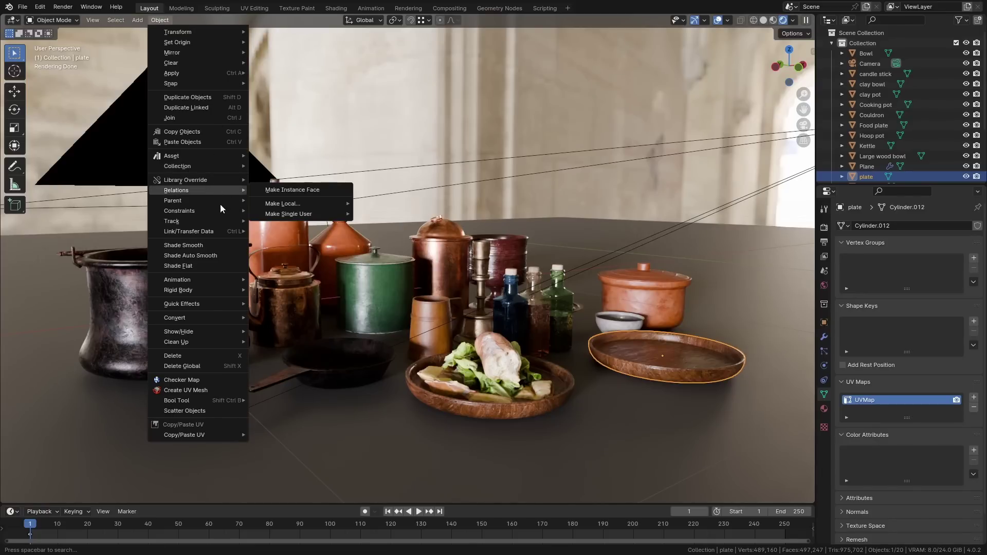
mouse_move(327, 202)
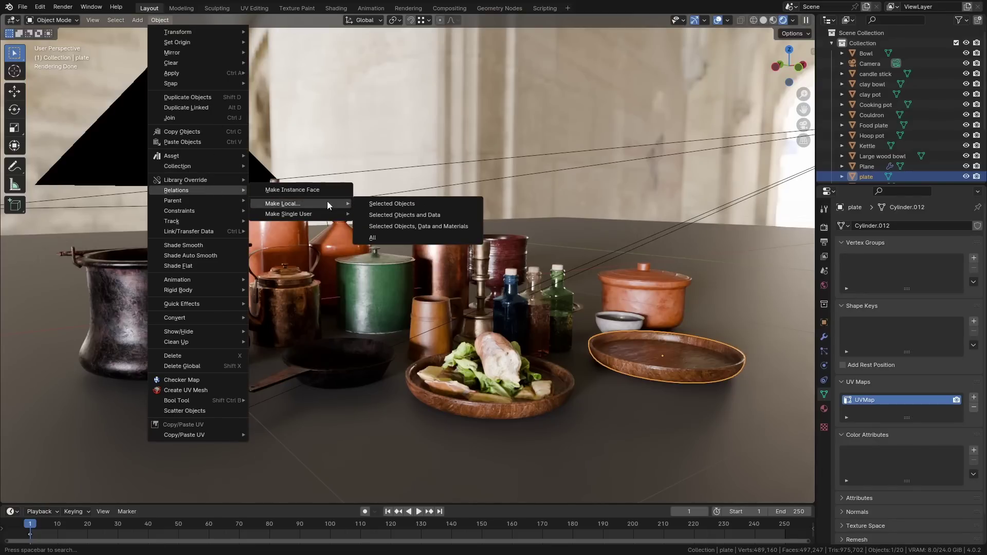
left_click(406, 215)
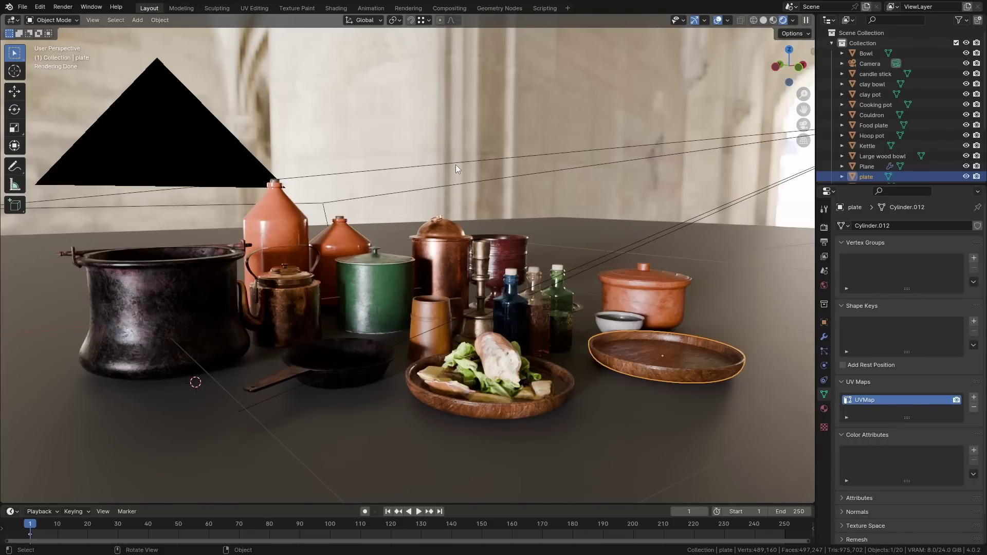
Add a Subdivision Surface modifier to the plate via Quick Favorites, then delete it from the Modifier tab
key("q")
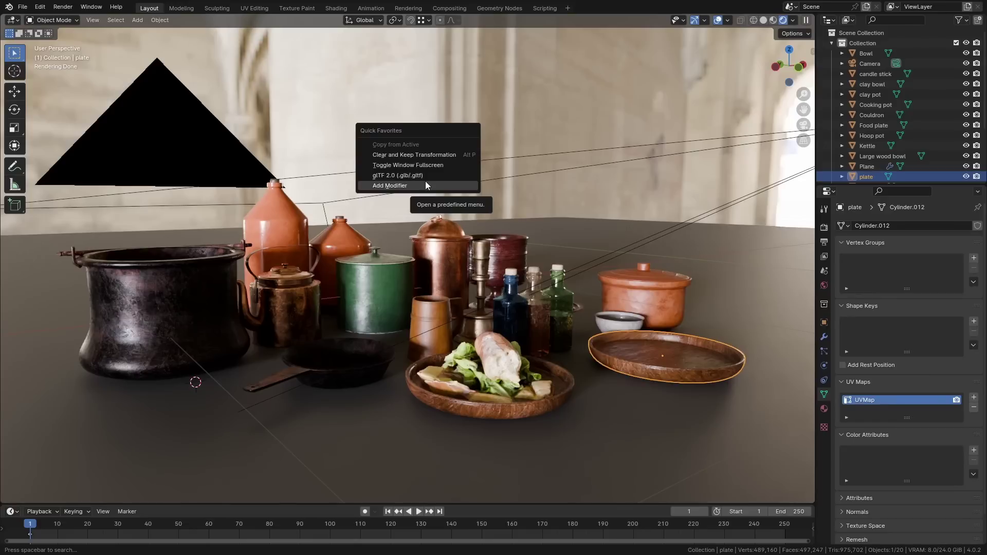
mouse_move(425, 181)
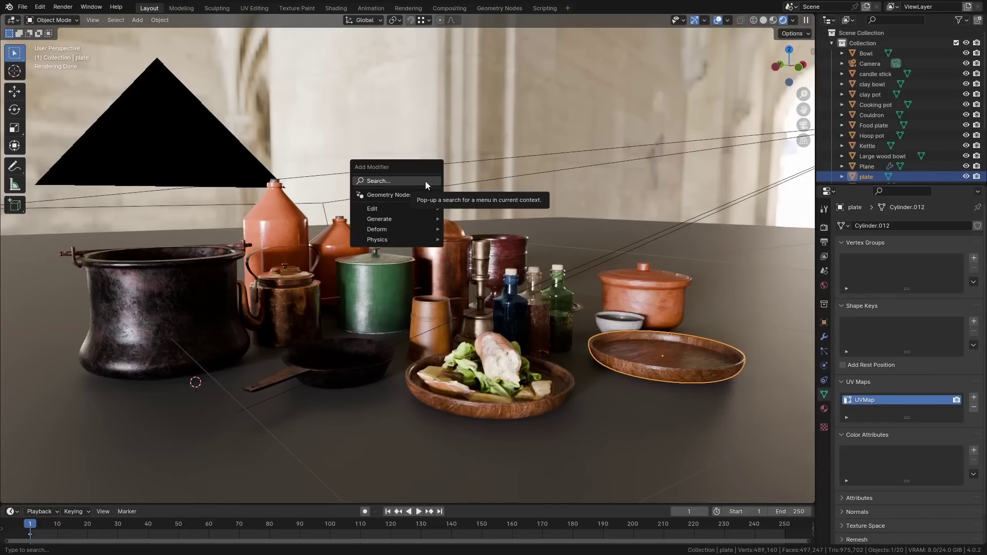
type("sub")
key("Return")
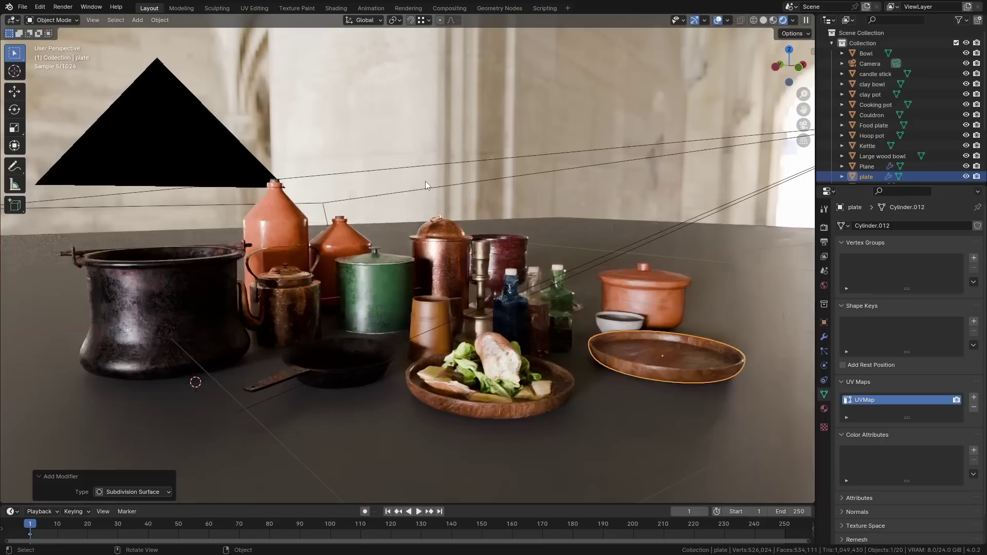
left_click(824, 337)
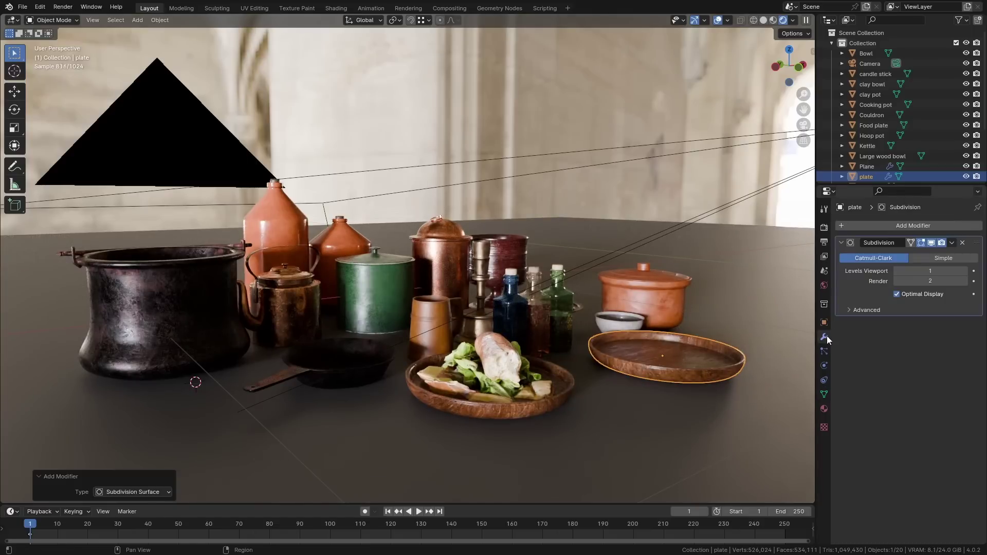
left_click(962, 243)
Add two Suzanne monkey heads through F3 search, undo them, and orbit down toward the plate
key("shift+a")
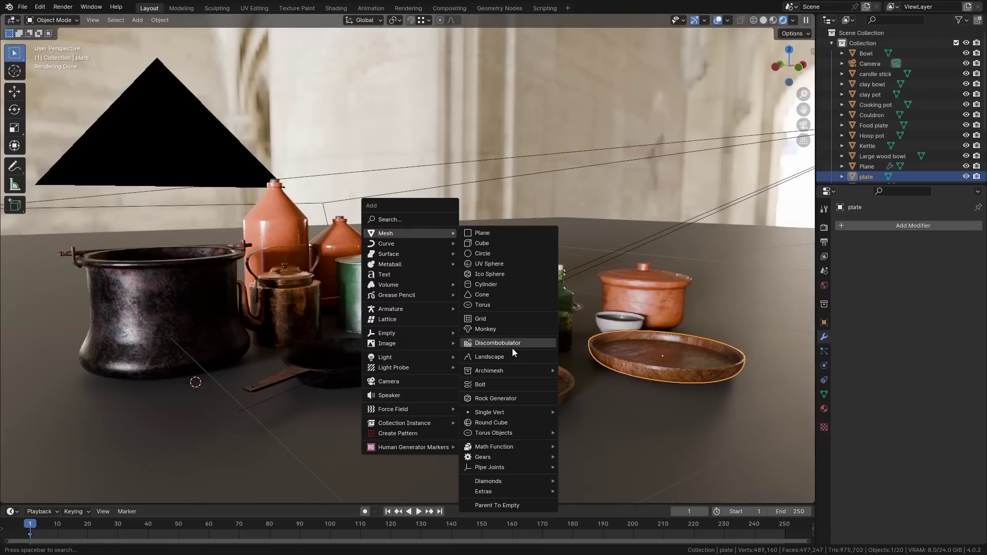
key("Escape")
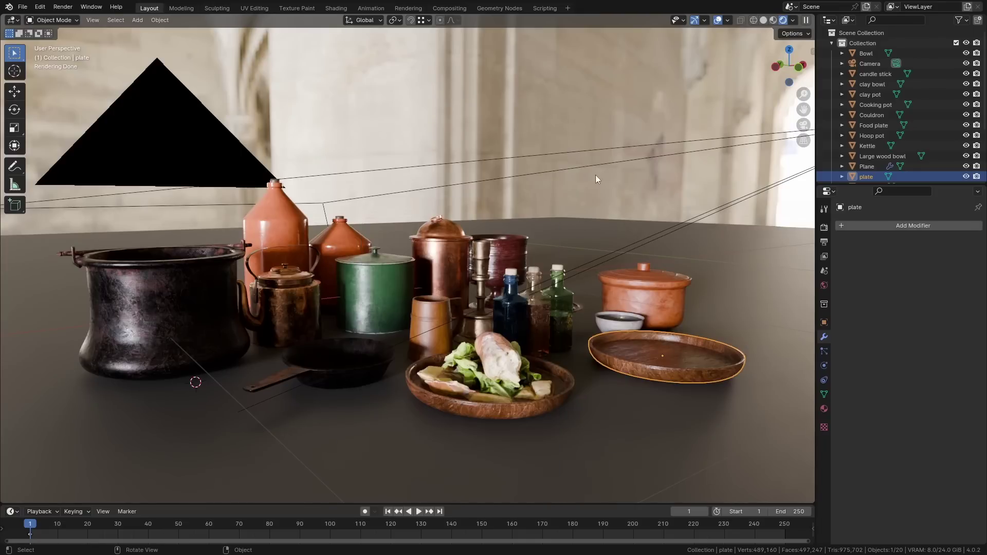
key("F3")
left_click(497, 137)
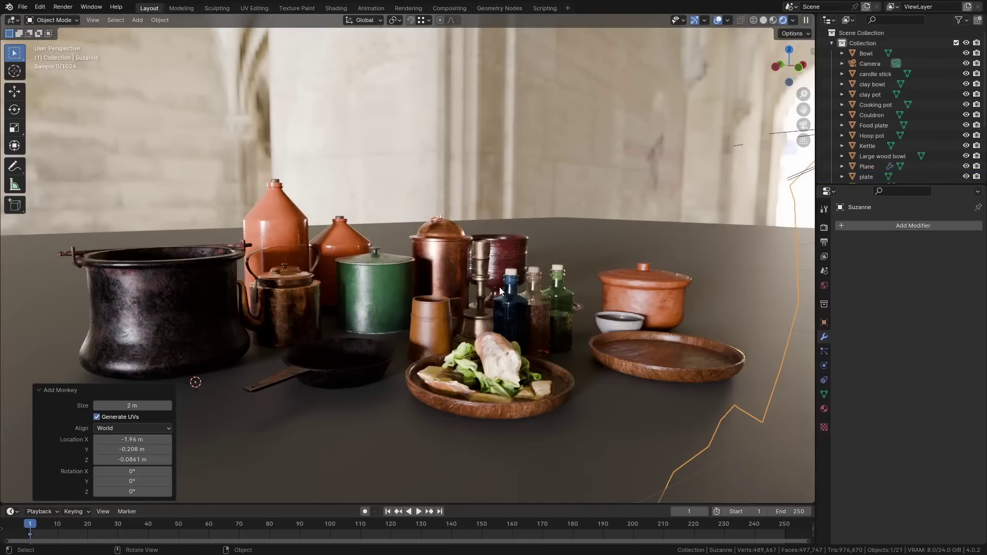
key("F3")
left_click(661, 184)
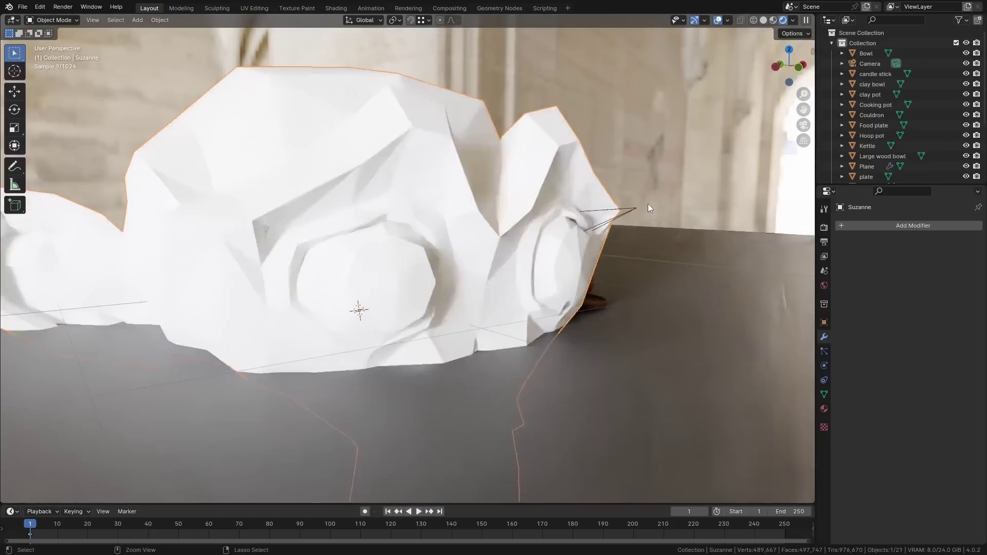
key("ctrl+z")
key("ctrl+z")
middle_click_drag(539, 218, 359, 314)
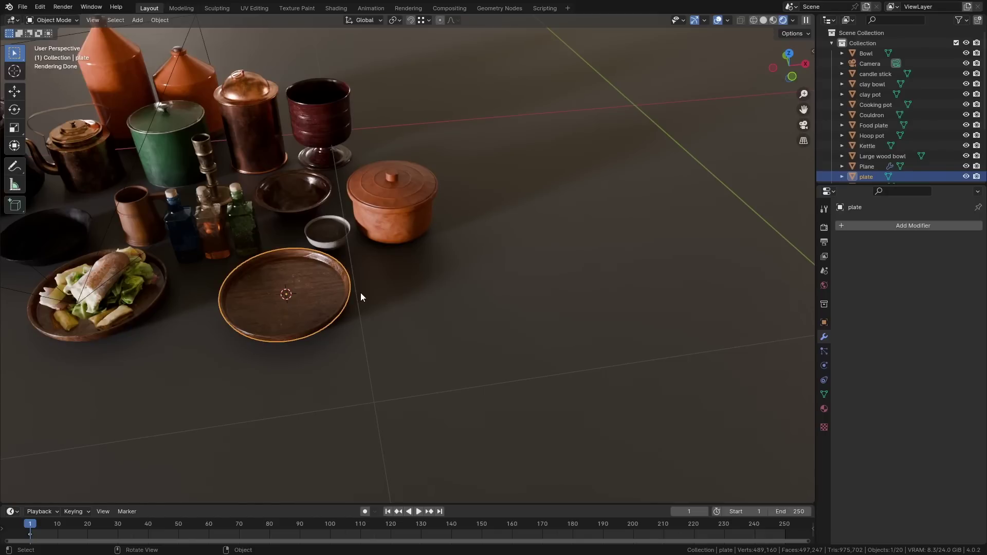
Duplicate the wooden plate and place the copy 0.51637 m along the X axis
key("shift+d")
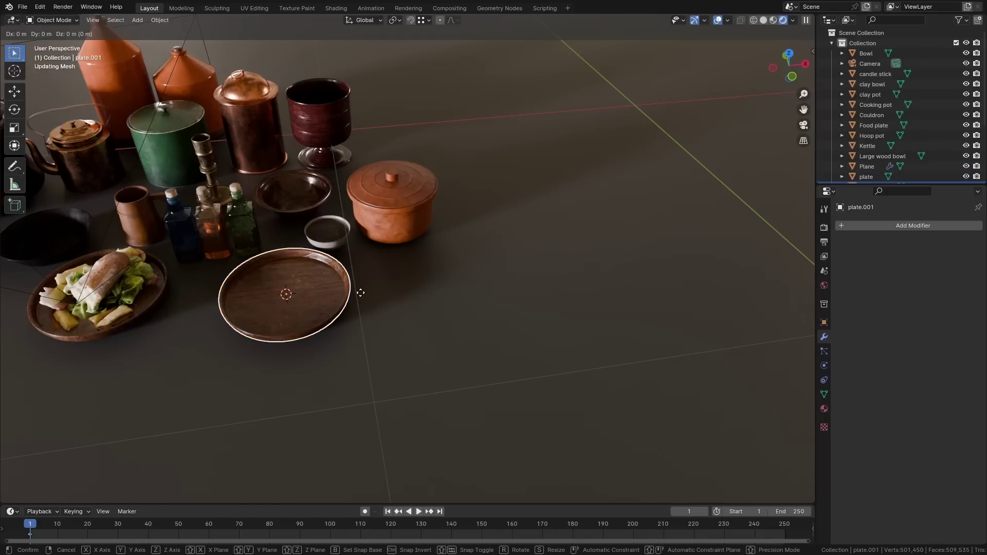
key("x")
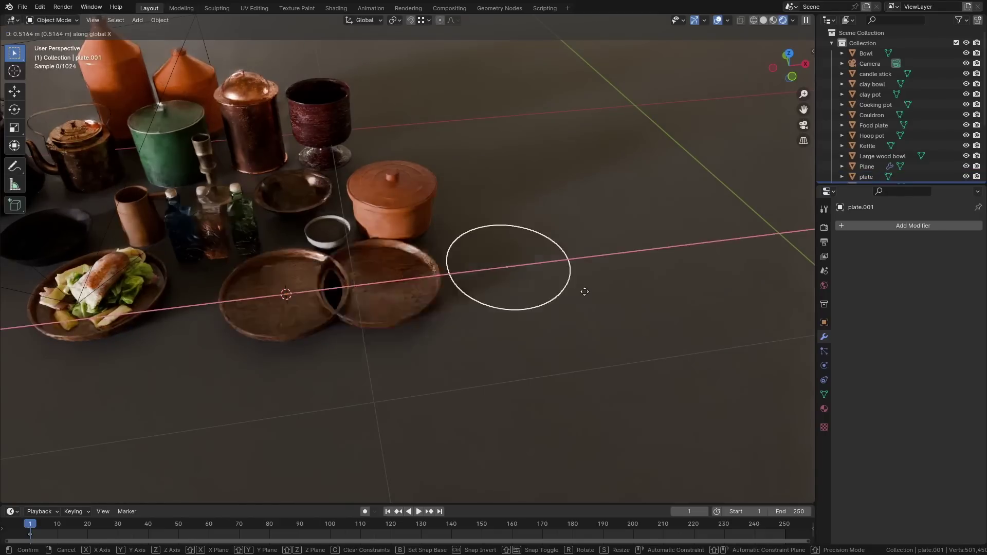
left_click(584, 291)
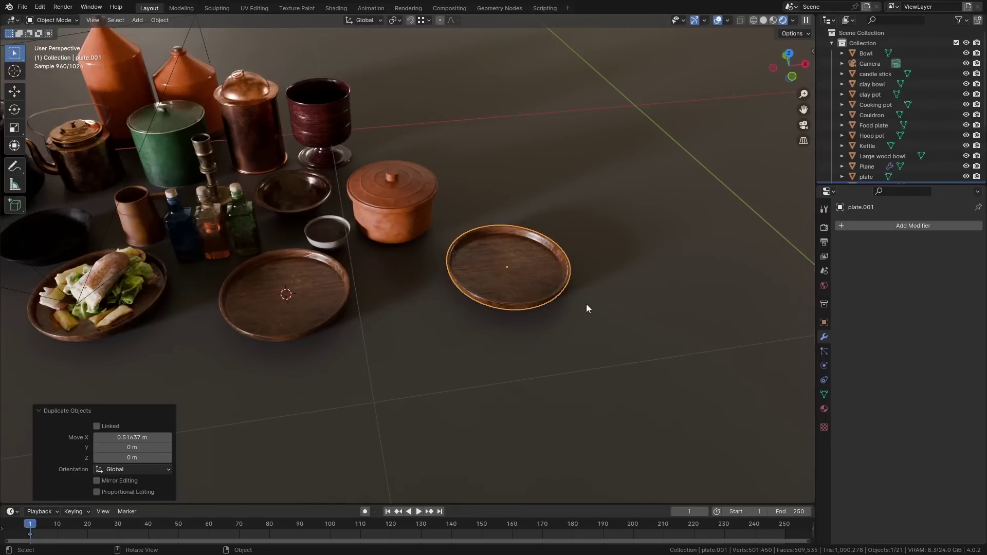
Repeat the duplicate with Shift+R to extend the evenly spaced row of plates, then delete one copy
key("shift+r")
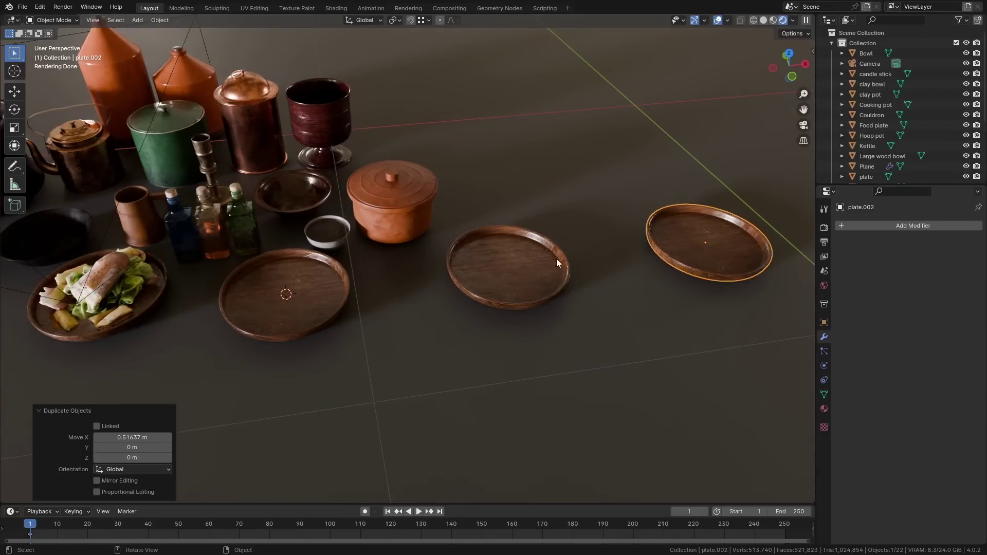
key("shift+r")
middle_click_drag(445, 312, 539, 323)
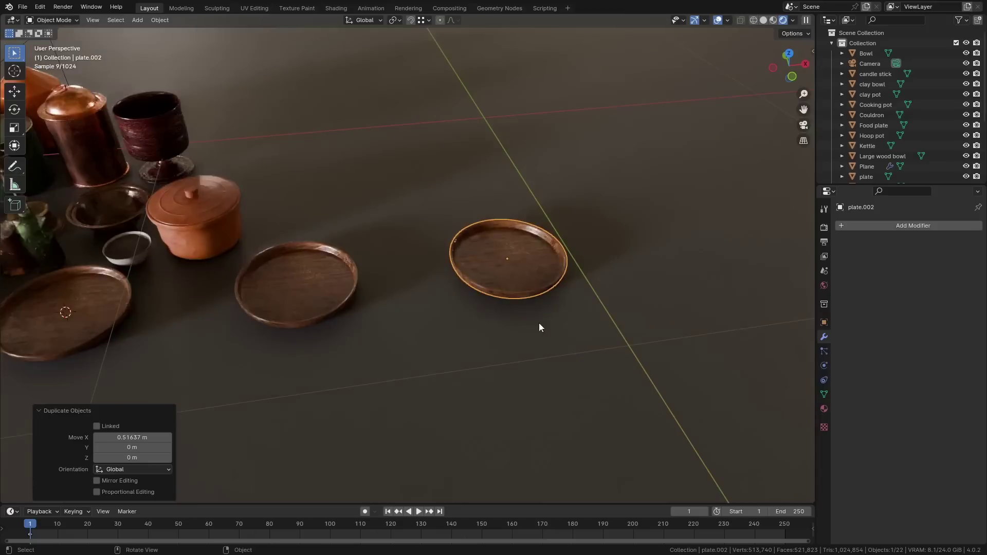
scroll(539, 325, "down", 3)
key("shift+r")
key("shift+r")
scroll(539, 332, "down", 4)
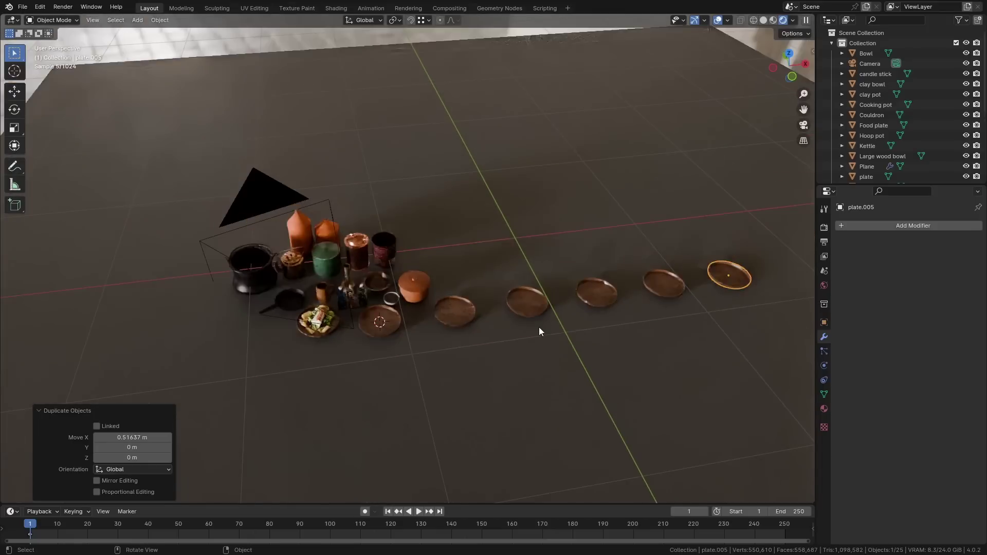
scroll(538, 332, "up", 3)
middle_click_drag(547, 328, 445, 345)
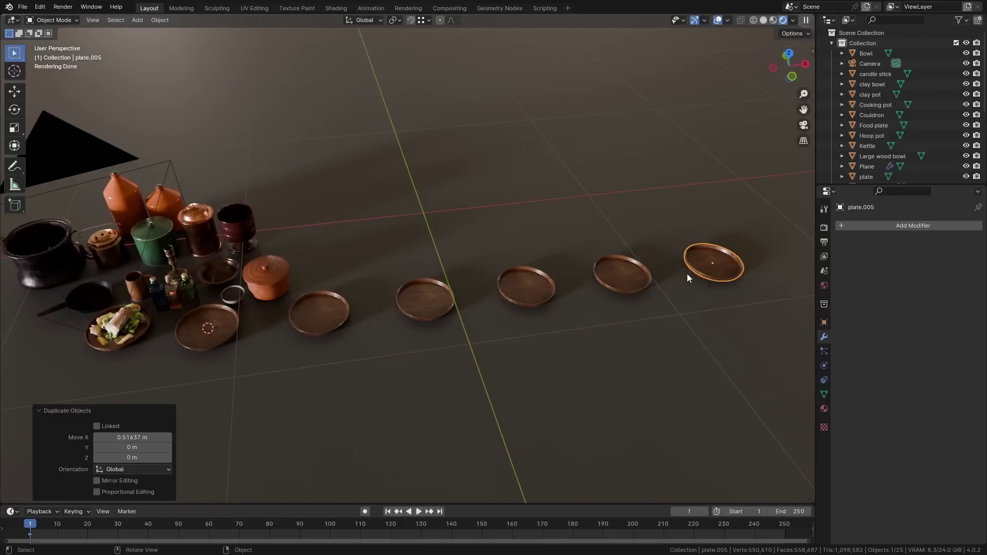
key("Delete")
Delete the four remaining spare plate copies
left_click(631, 282)
key("Delete")
left_click(532, 295)
key("Delete")
left_click(432, 299)
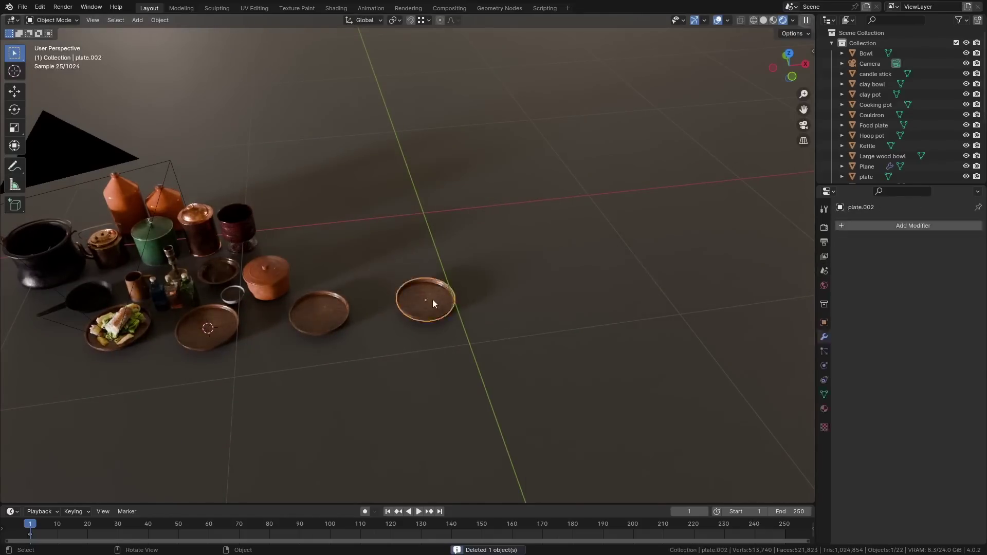
key("Delete")
left_click(322, 313)
key("Delete")
Look down on the table from top view and set the Pivot Point to 3D Cursor
middle_click_drag(323, 317, 301, 364)
key("KP_7")
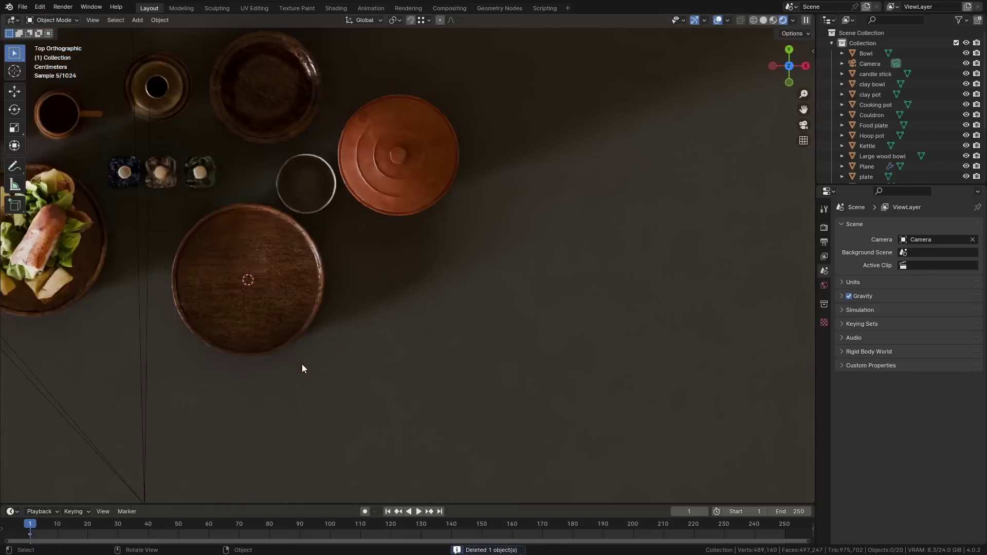
scroll(293, 368, "down", 1)
scroll(277, 273, "up", 4)
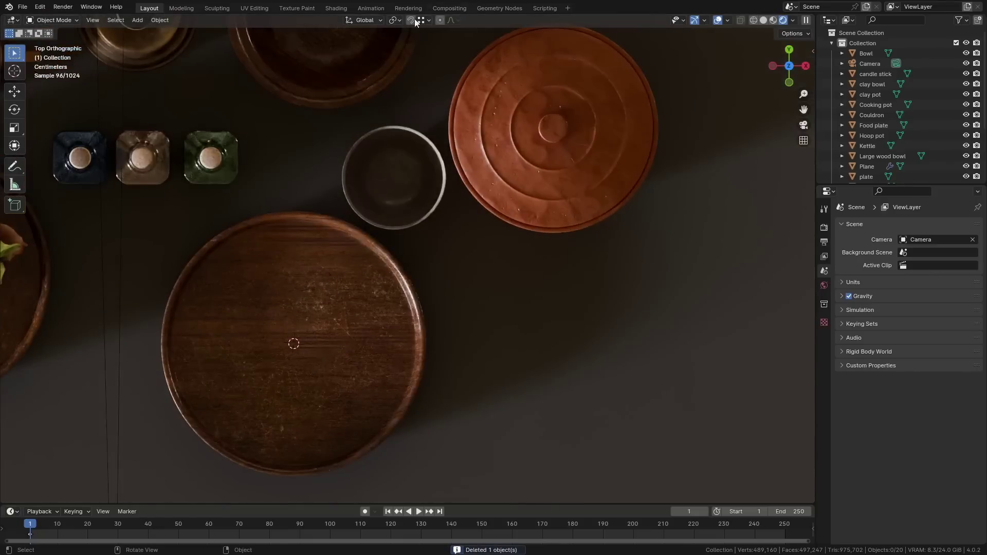
left_click(400, 21)
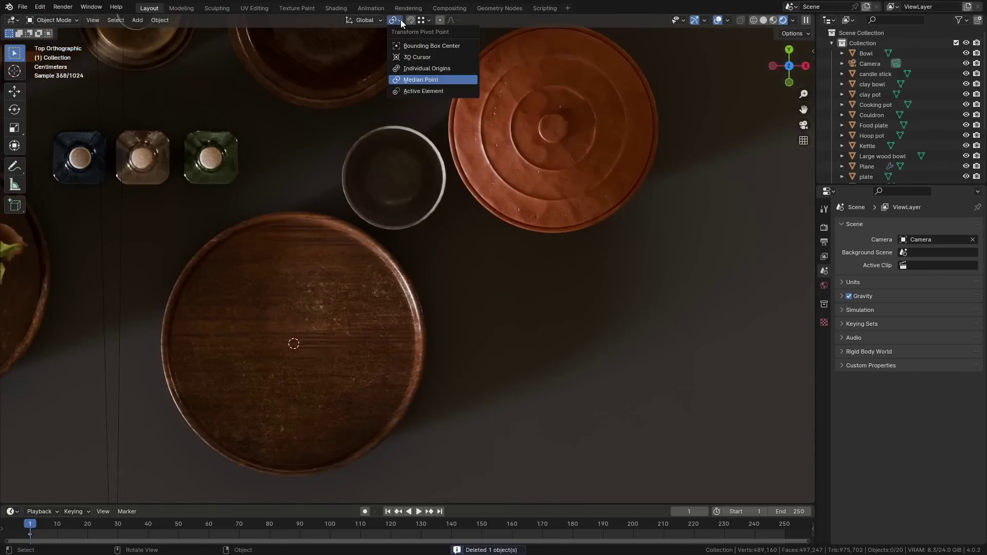
left_click(431, 57)
Duplicate the clay bowl rotated 40° around the 3D cursor
left_click(416, 176)
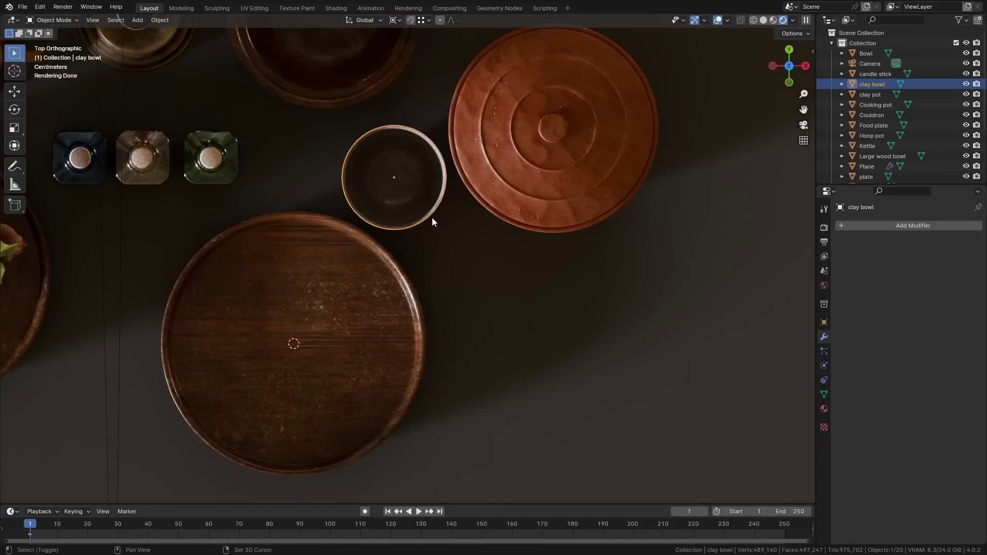
key("shift+d")
key("r")
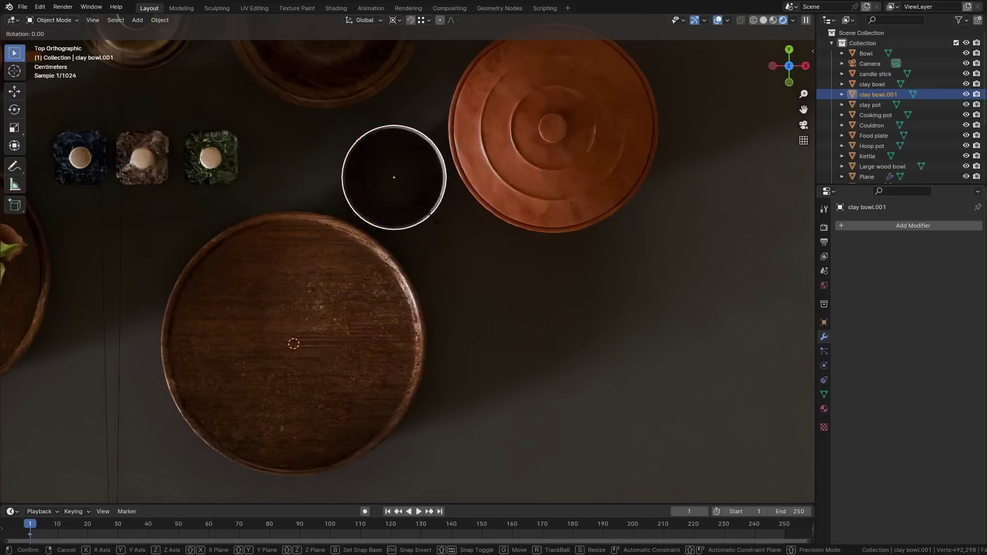
key("4")
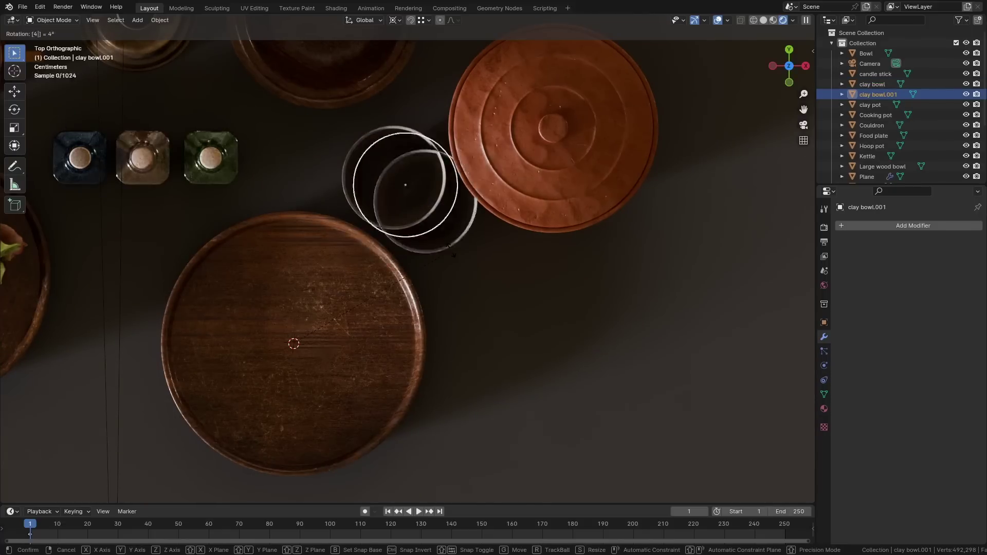
key("0")
key("Return")
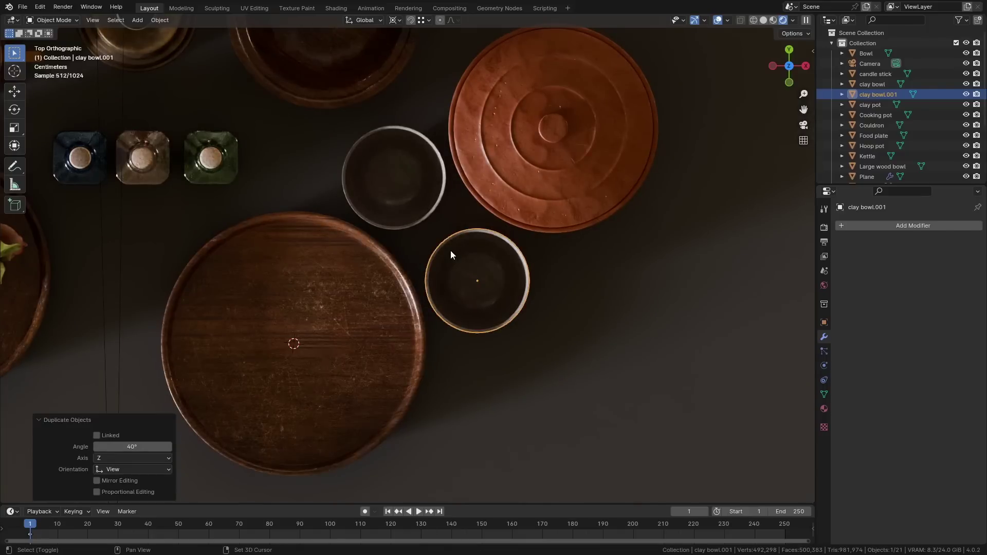
Repeat the 40° rotated duplicate twice to extend the bowl ring, then remove the copies
key("shift+r")
key("shift+r")
key("shift+r")
key("shift+r")
key("shift+r")
key("shift+r")
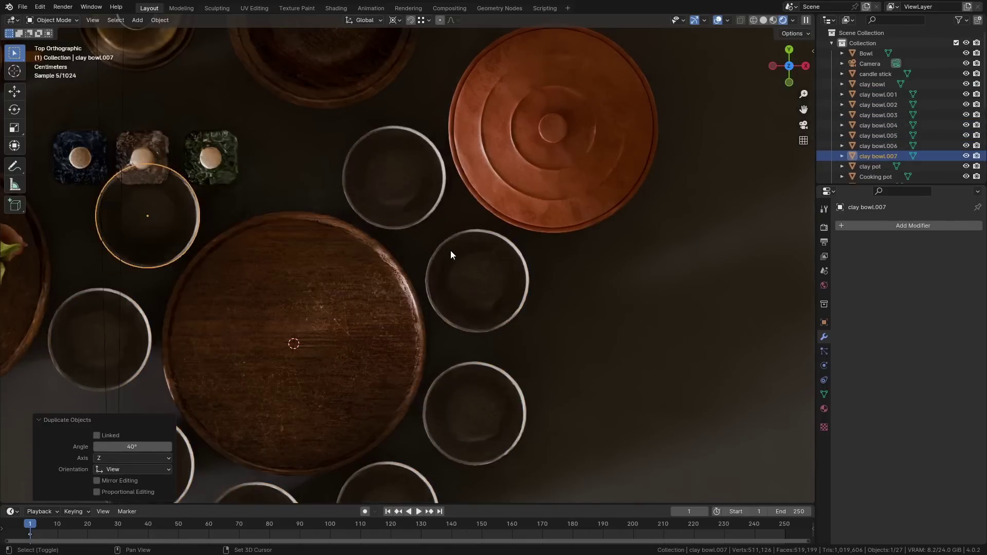
key("shift+r")
scroll(450, 250, "down", 2)
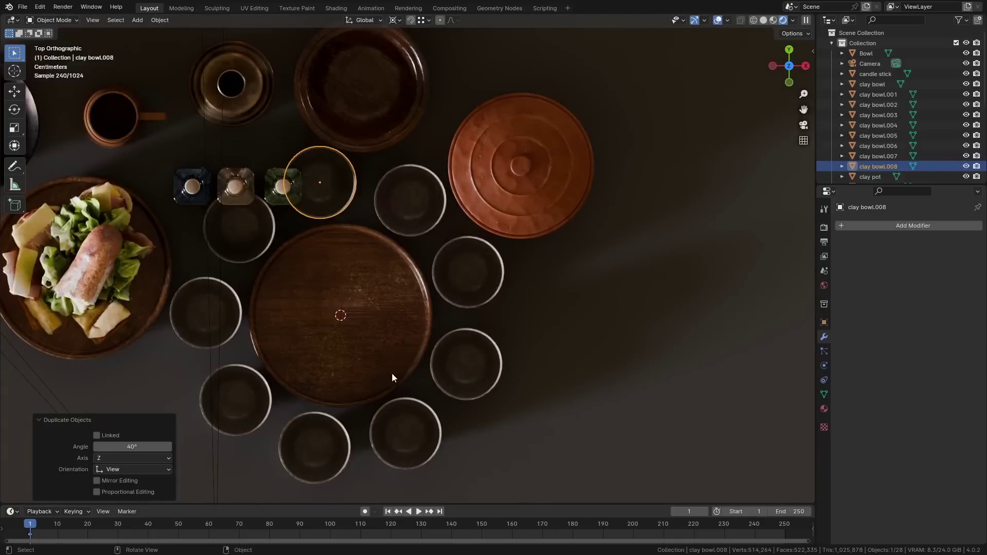
key("KP_5")
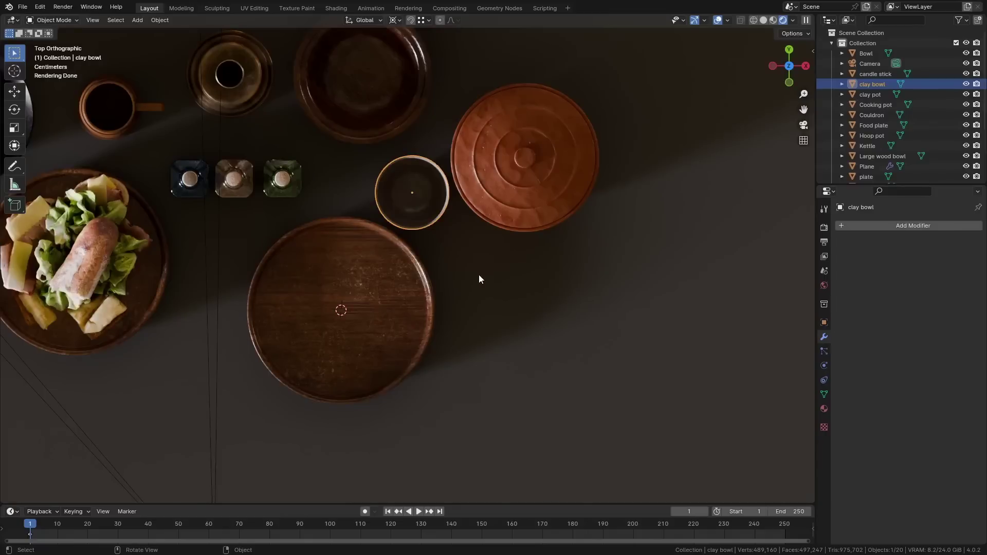
Duplicate the clay bowl rotated 50° about the 3D cursor, then fine-tune the angle to 53.8° via F9
key("shift+d")
key("r")
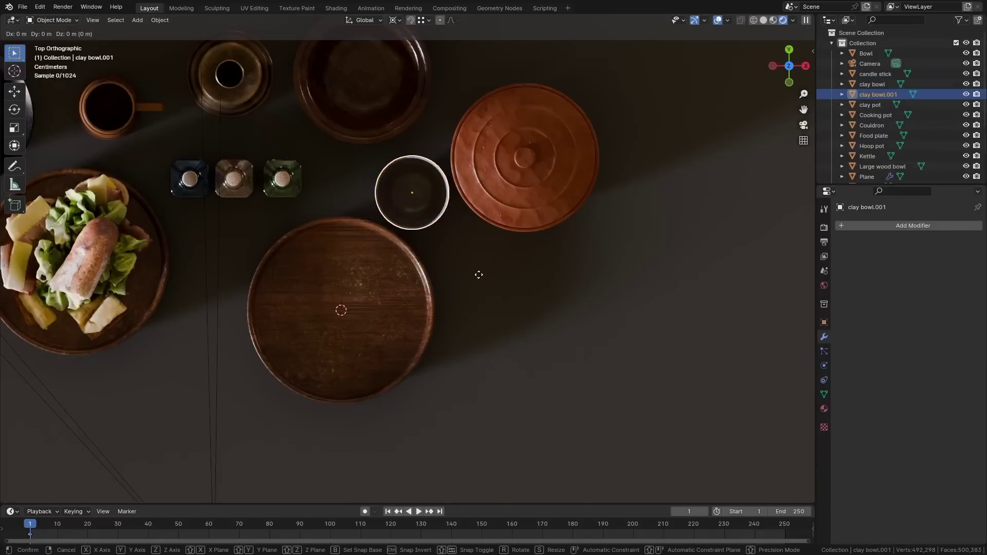
type("50")
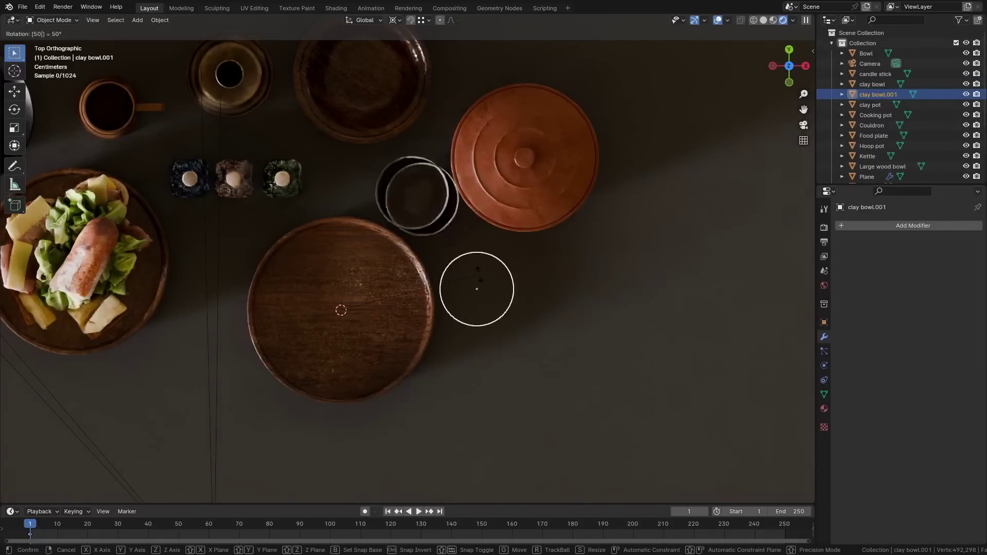
key("Return")
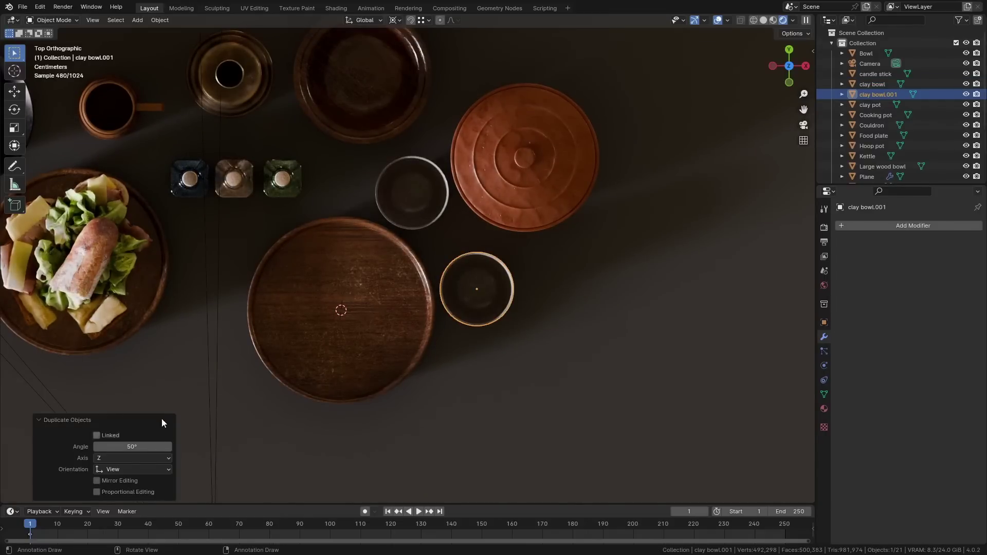
left_click_drag(129, 446, 144, 446)
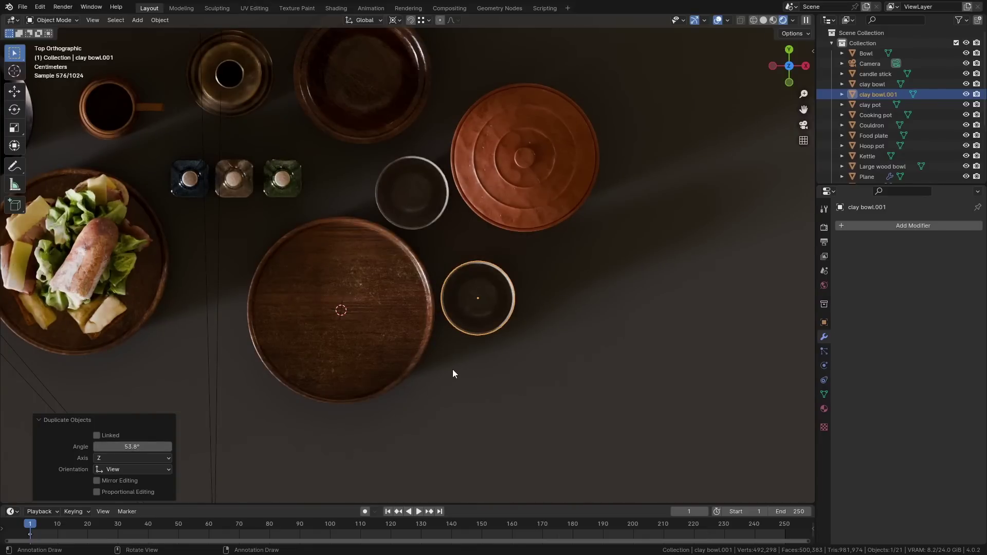
left_click(515, 394)
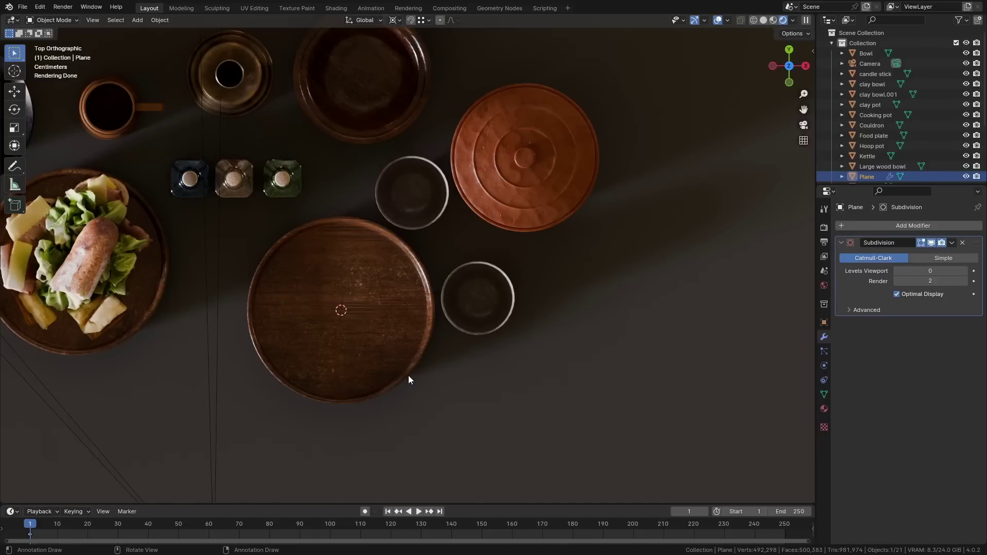
key("F9")
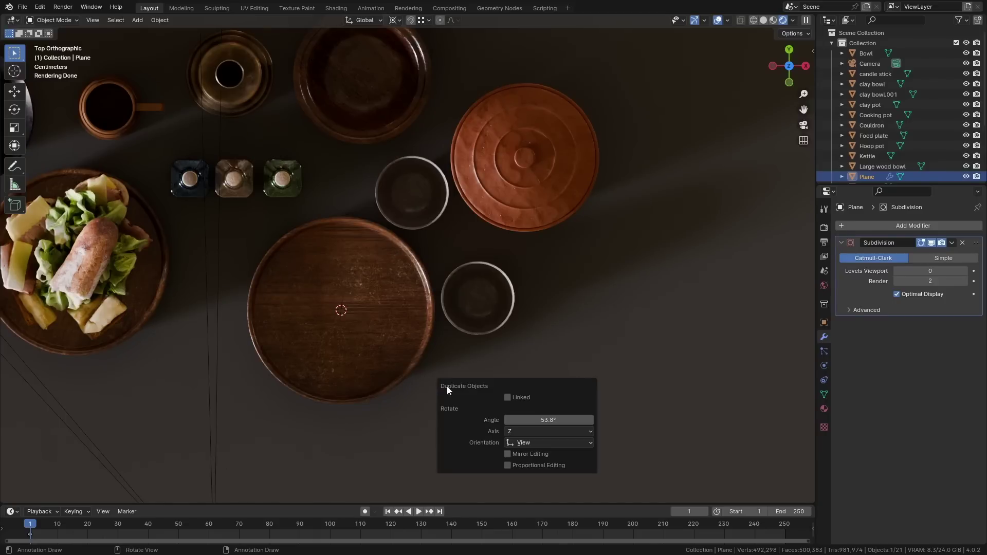
mouse_move(545, 420)
left_mouse_down()
mouse_move(555, 419)
mouse_move(519, 420)
mouse_move(535, 420)
left_mouse_up()
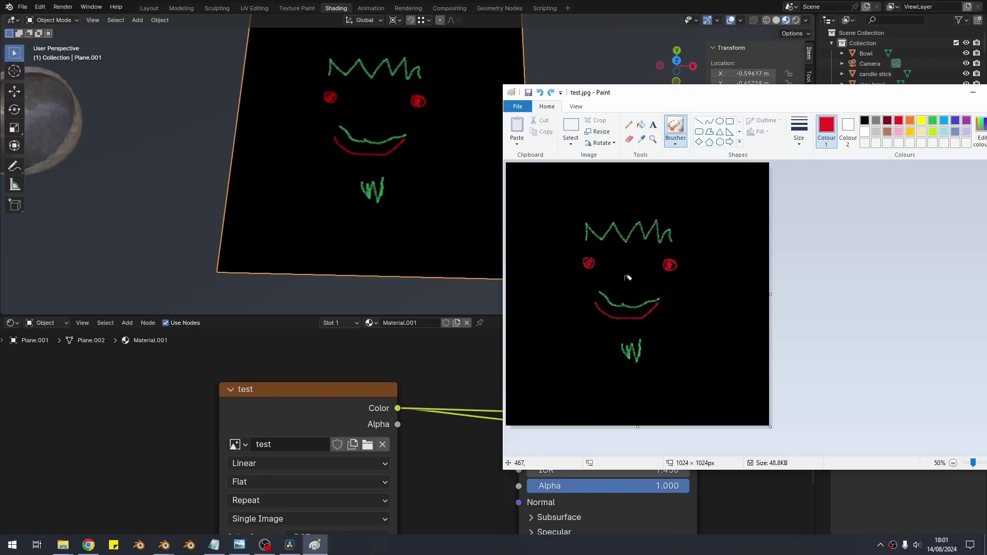
Draw a red curved nose below the eyes on the test.jpg face
mouse_move(625, 272)
left_mouse_down()
mouse_move(638, 293)
mouse_move(644, 273)
left_mouse_up()
Back in Blender, switch the viewport to Material Preview shading
left_click(496, 181)
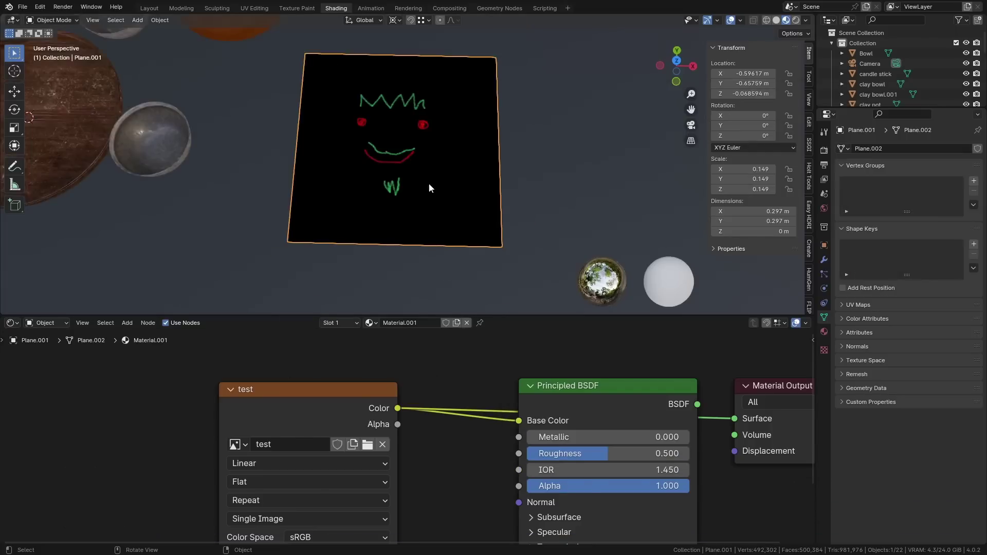
key("z")
key("z")
left_click(421, 244)
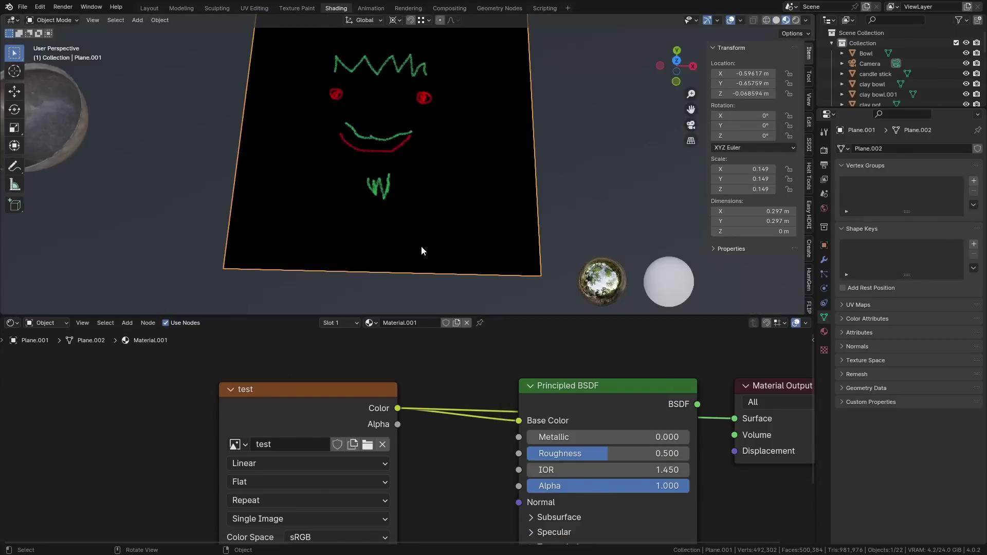
scroll(412, 186, "up", 1)
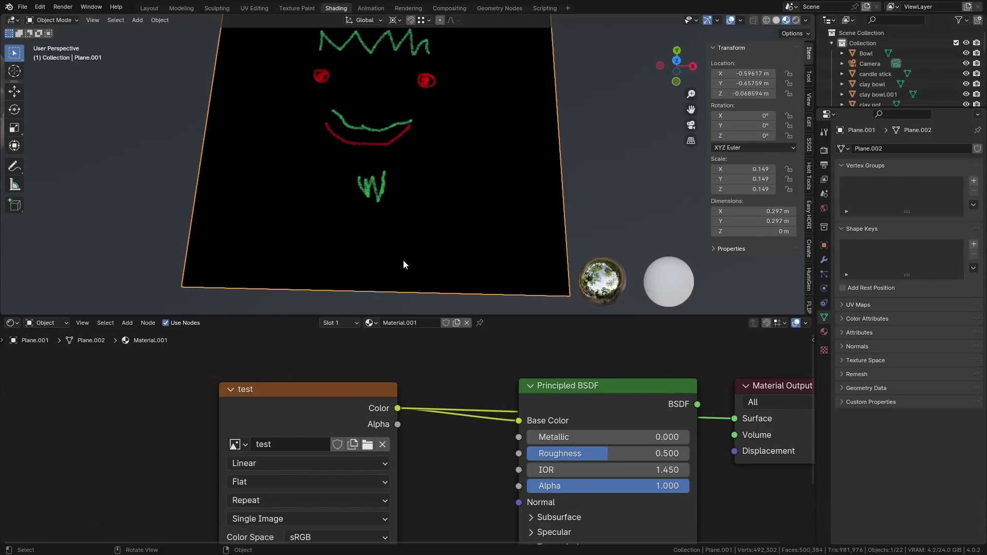
Reload the test Image Texture node's image with Alt+R and frame all material nodes
left_click(335, 410)
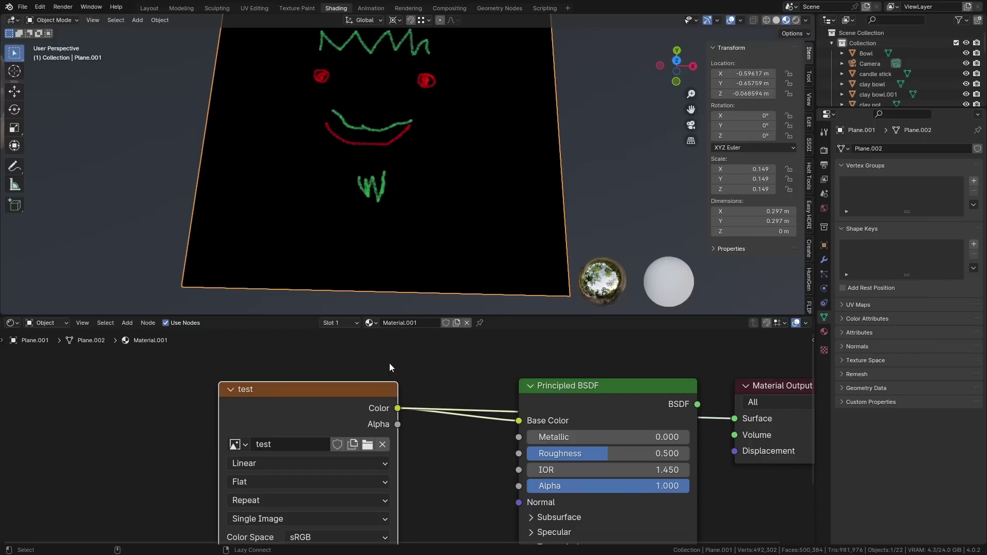
key("alt+r")
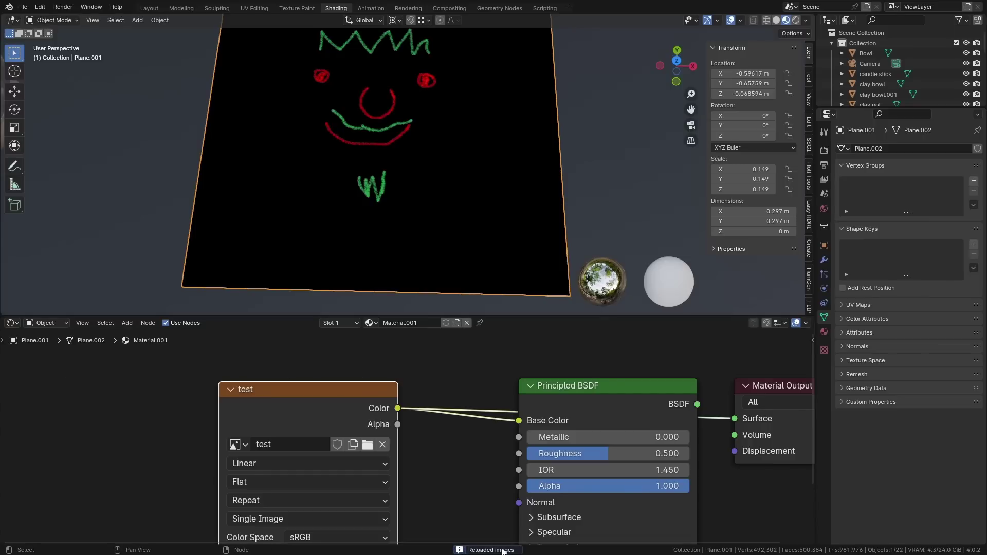
scroll(380, 86, "up", 4)
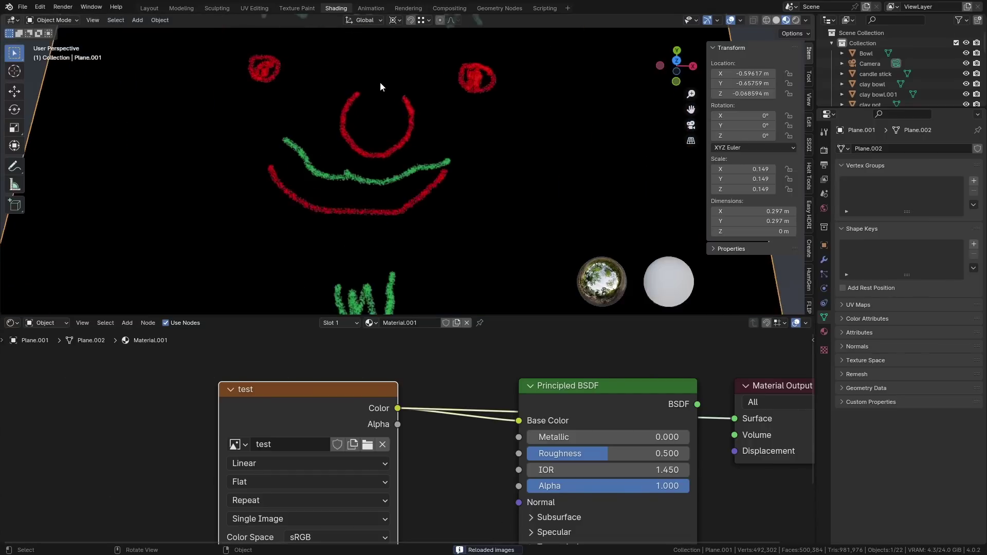
scroll(386, 100, "down", 4)
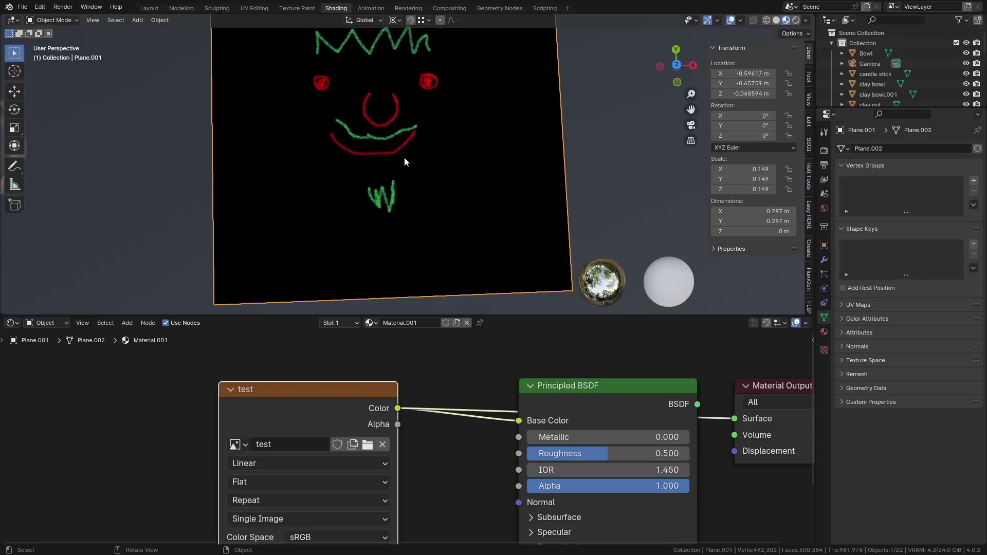
scroll(404, 156, "down", 1)
key("Home")
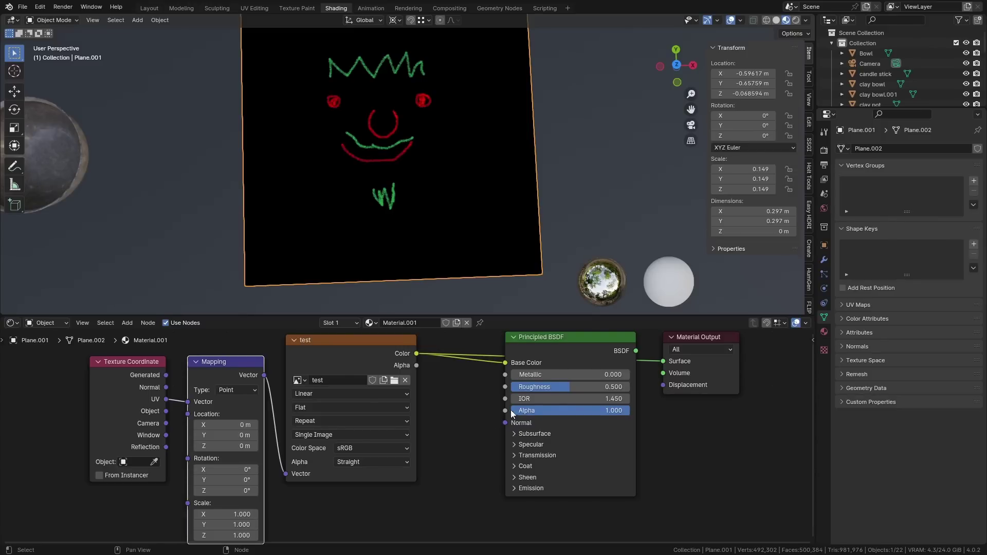
Copy the 0.500 Roughness value into Metallic and IOR, and recentre the face texture on the plane
left_click(584, 397)
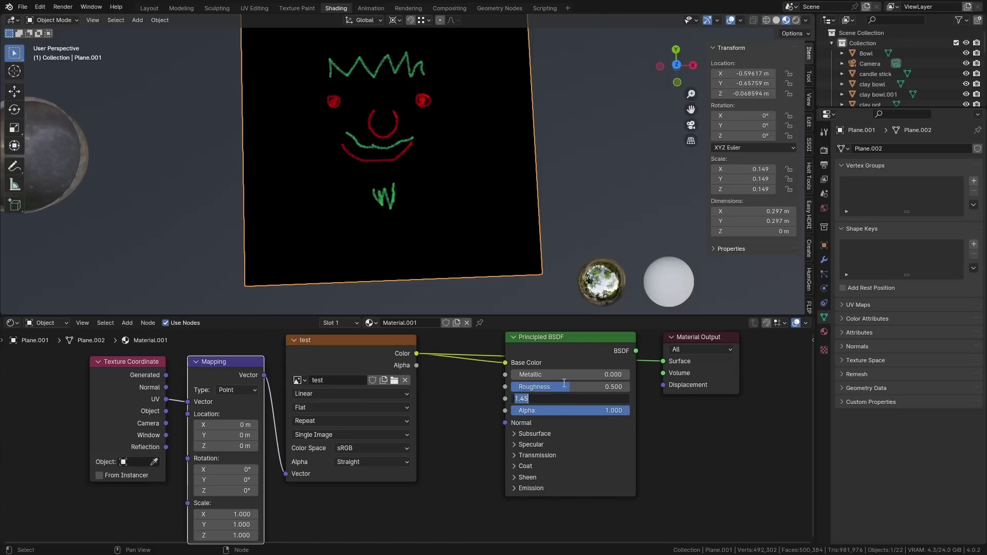
key("Return")
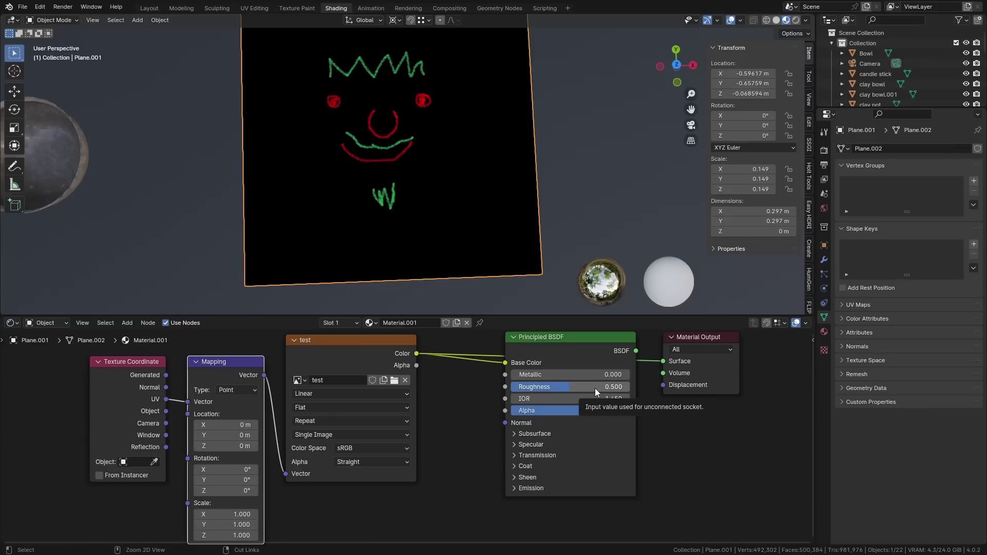
key("ctrl+c")
key("ctrl+v")
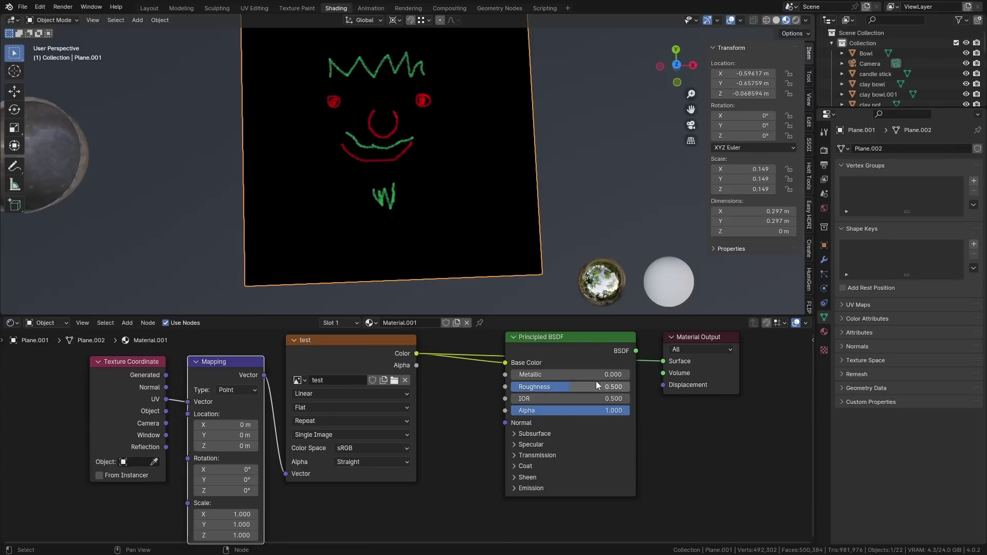
key("ctrl+v")
left_click_drag(244, 436, 304, 473)
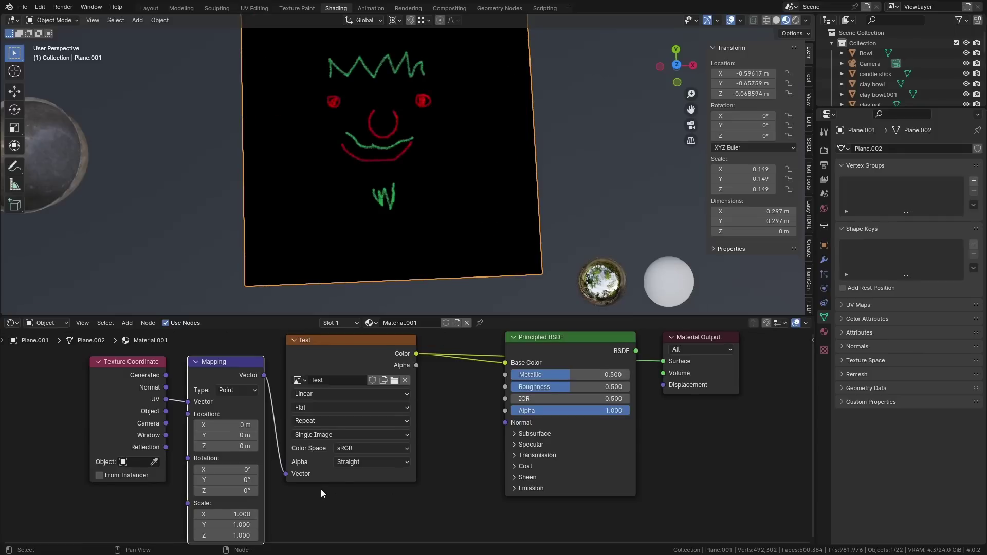
Set the Mapping node's Scale X, Y and Z each to 2
middle_click_drag(321, 488, 345, 462)
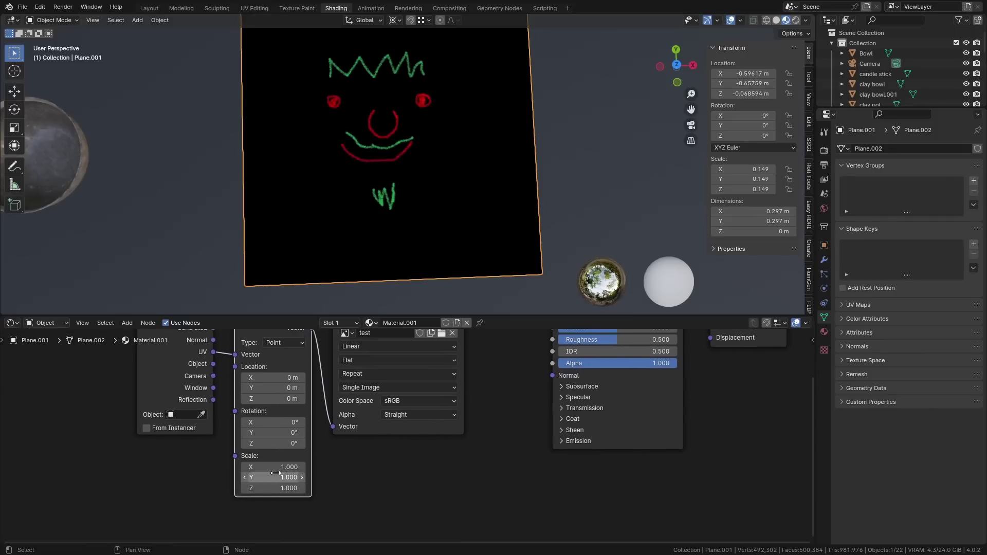
left_click(275, 466)
type("2")
key("Return")
left_click(275, 477)
type("2")
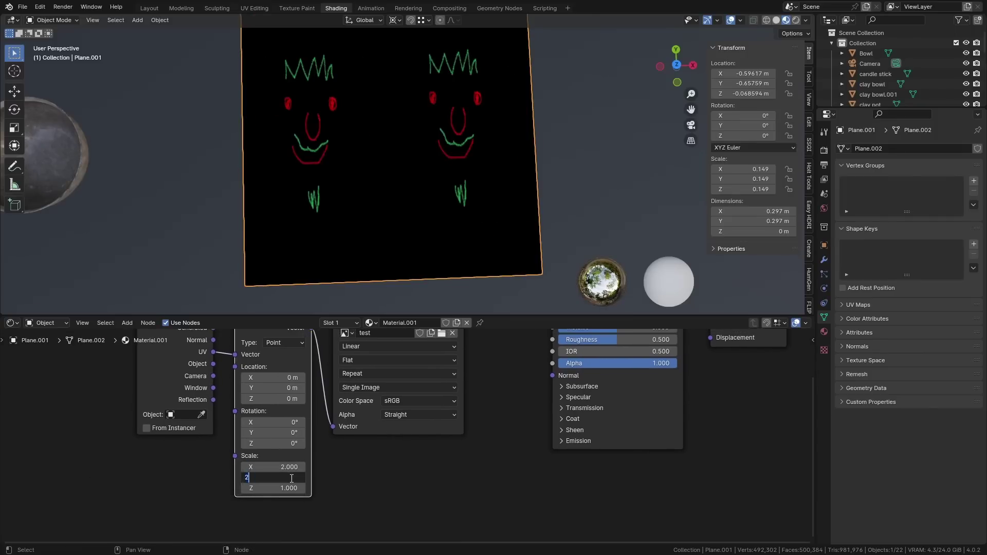
key("Return")
left_click(275, 488)
type("2")
key("Return")
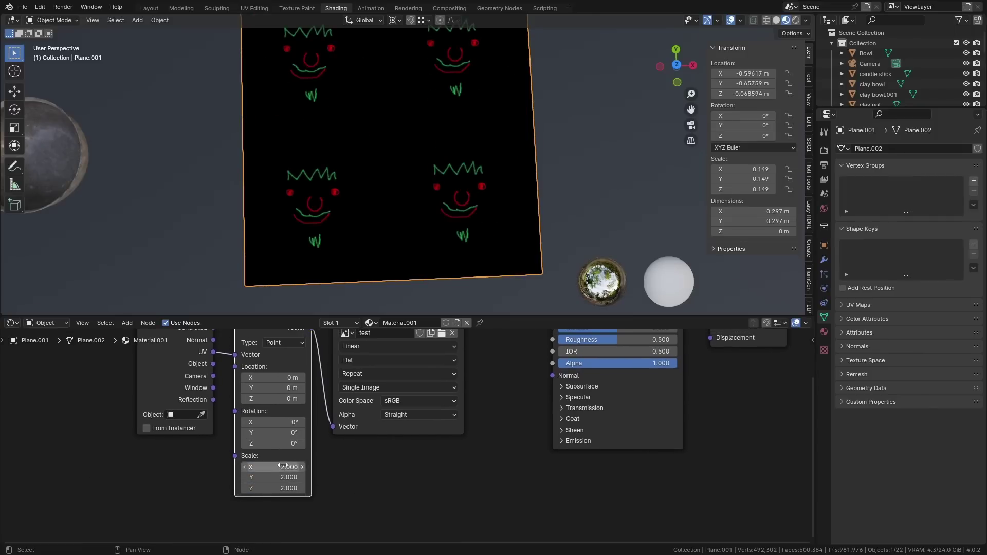
Set all three Mapping scale values to 7 at once to tile the face image
left_click_drag(280, 466, 275, 488)
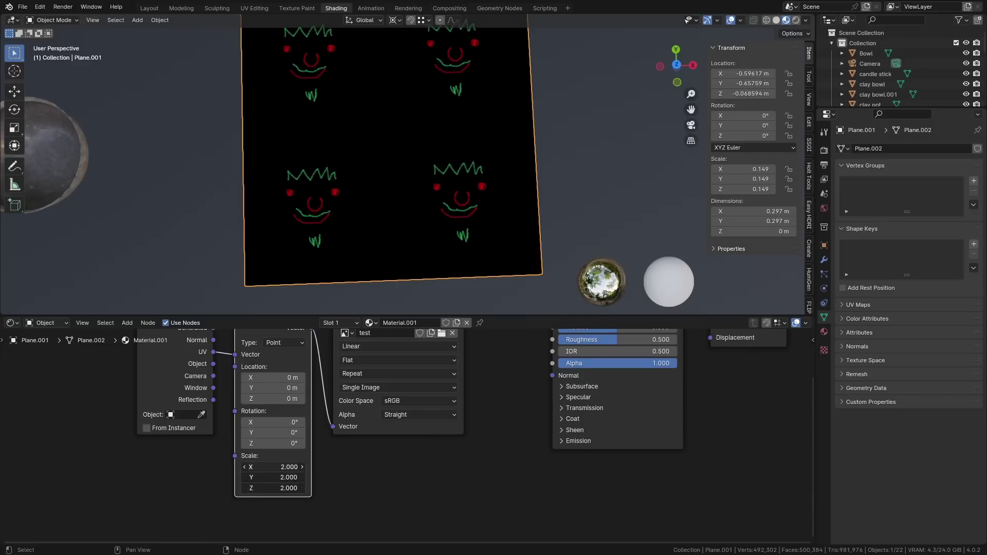
type("7")
key("Return")
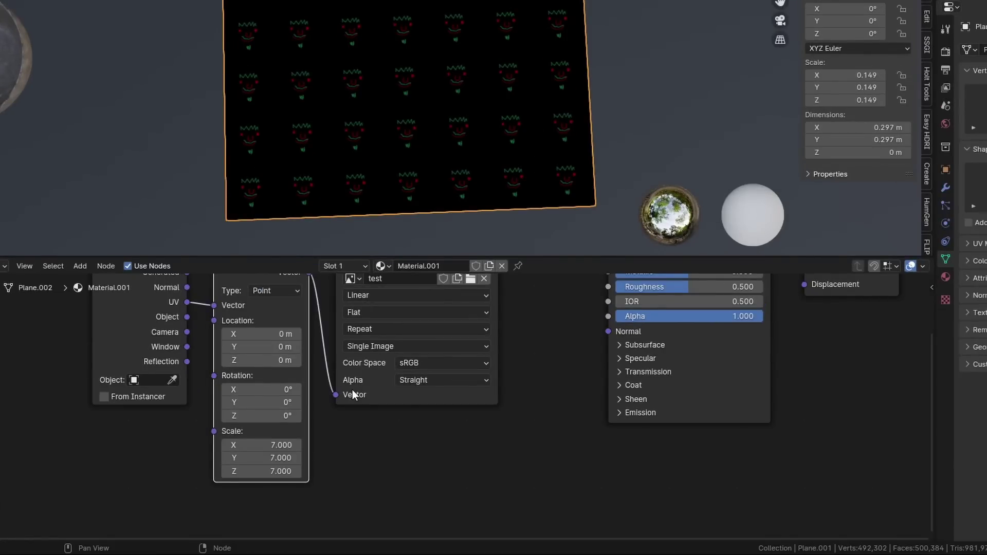
Enter 3548*4 as Mapping Scale X, then divide it by 5 to get 2838.4
left_click(269, 445)
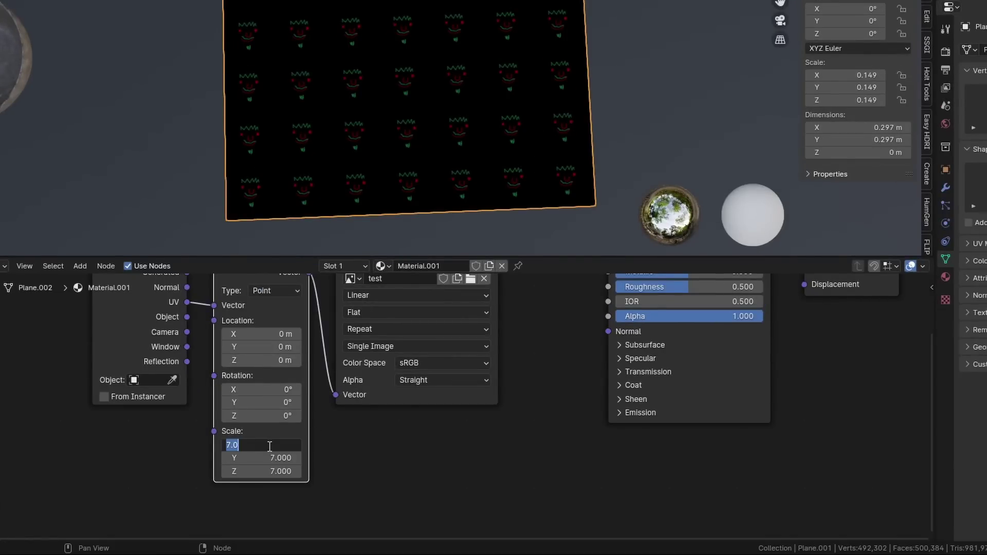
type("3548")
type("*4")
key("Return")
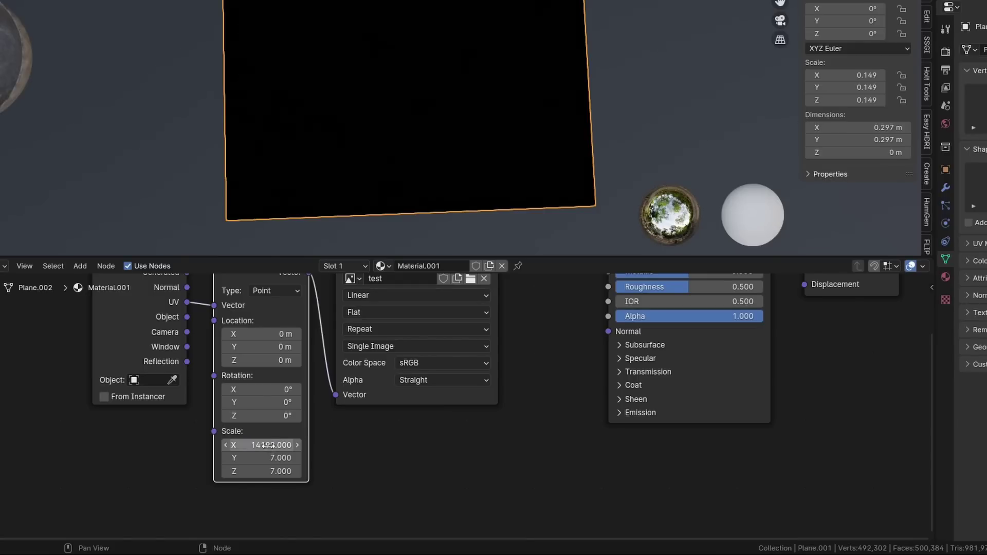
left_click(268, 445)
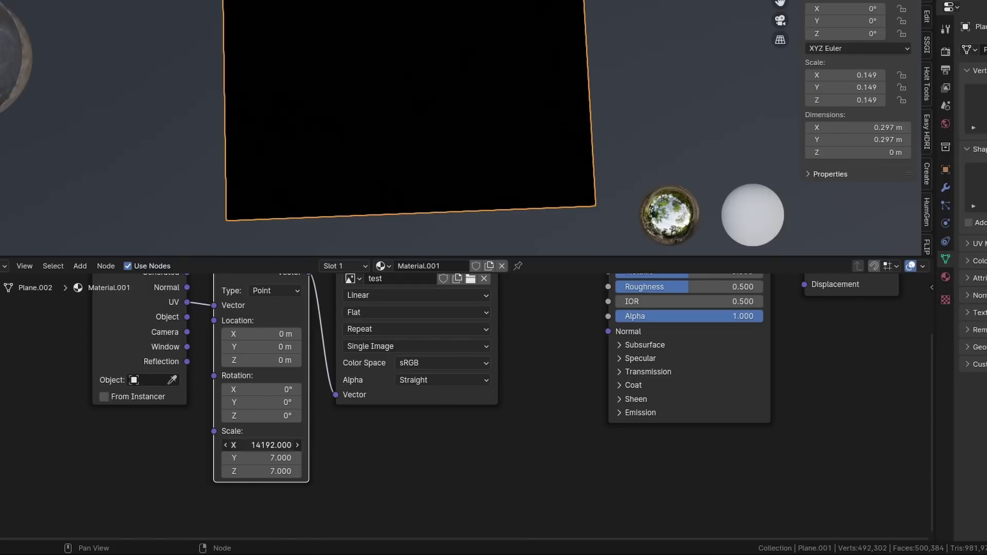
left_click(269, 446)
type("/5")
key("Return")
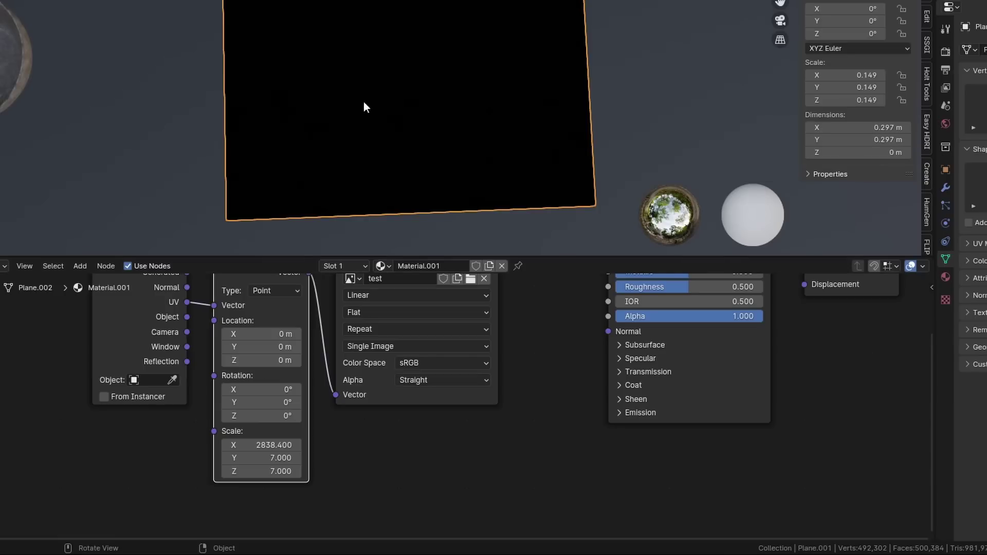
Add a mesh cylinder to the scene and view it side-on
scroll(365, 103, "down", 5)
key("shift+a")
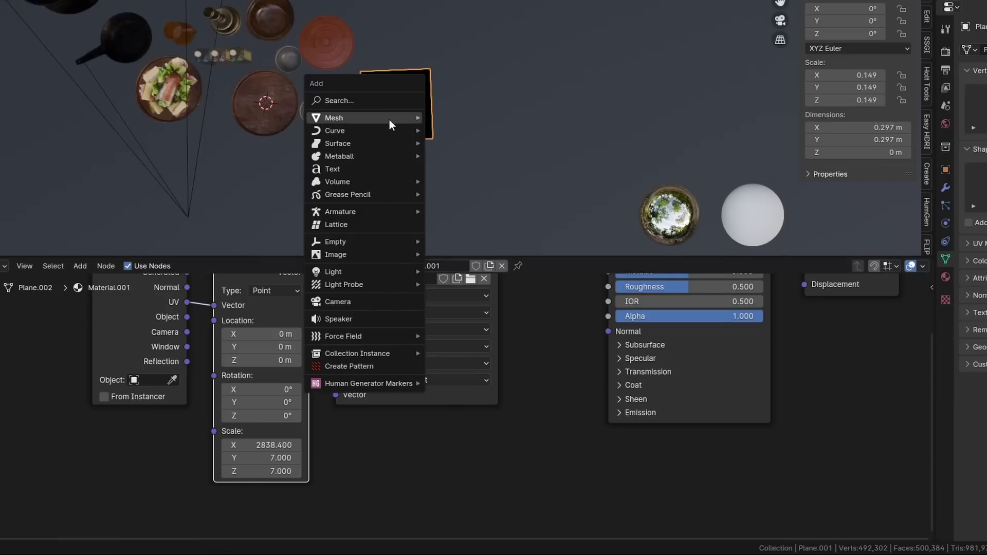
mouse_move(390, 119)
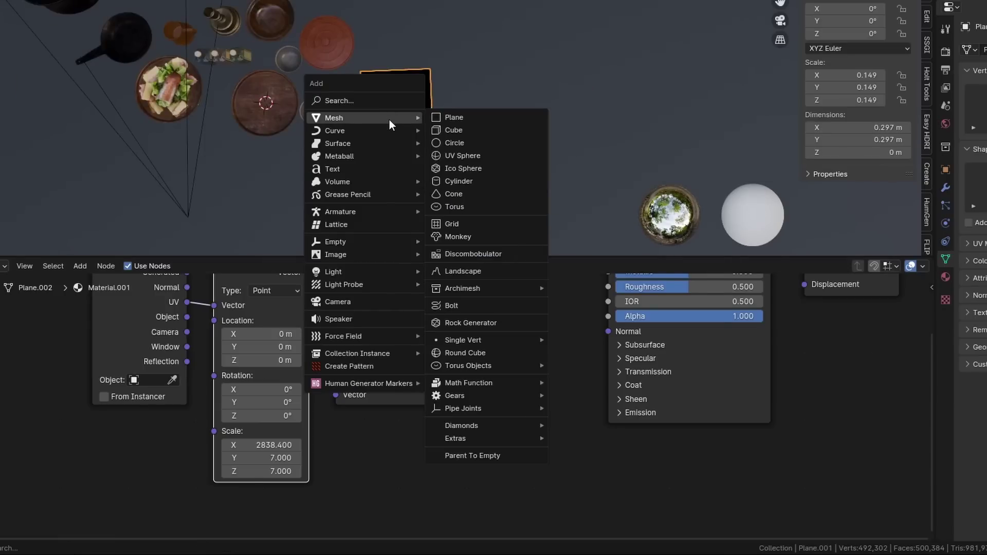
left_click(503, 182)
middle_click_drag(288, 141, 275, 66)
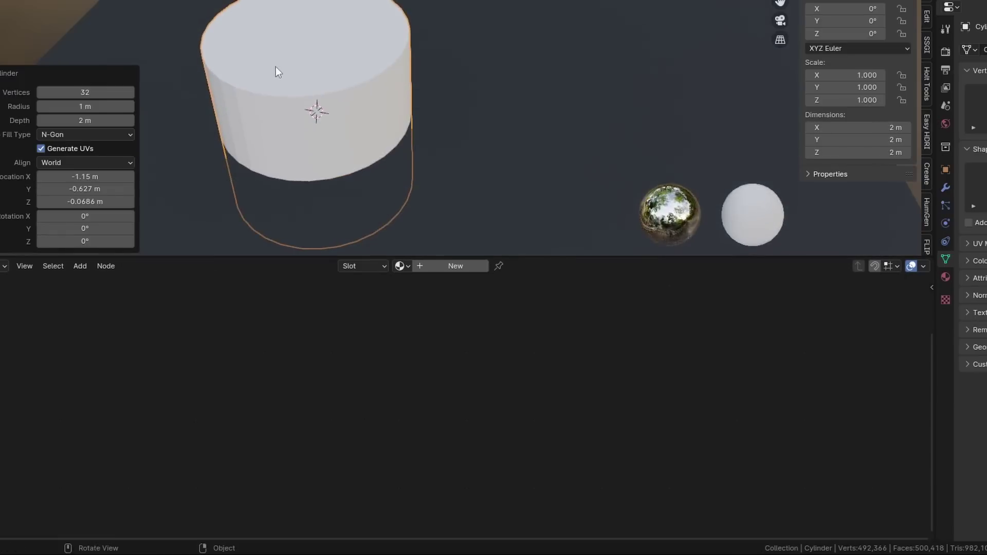
scroll(275, 66, "up", 4)
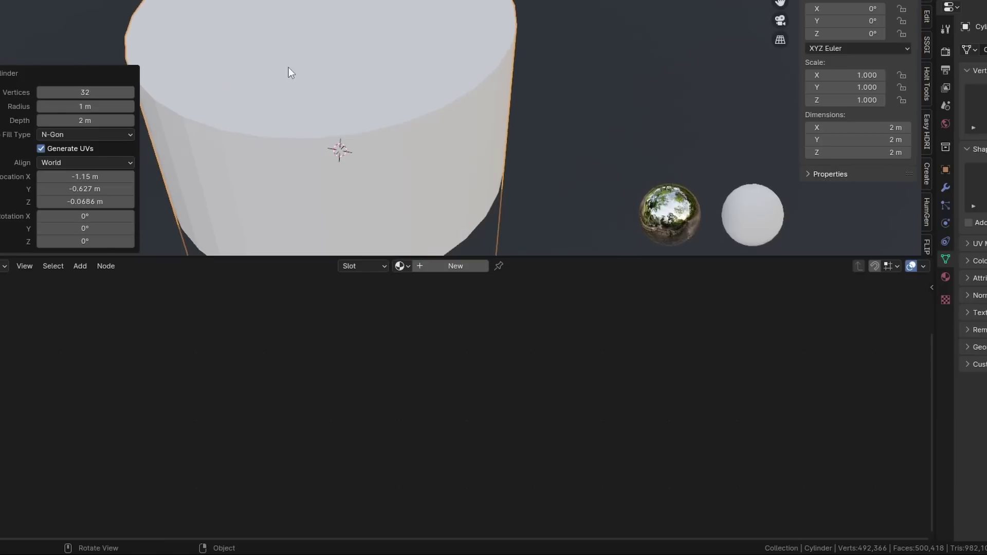
Set the new cylinder's radius to 1.5/2, giving 0.75 m
left_click(101, 109)
type("1.5/2")
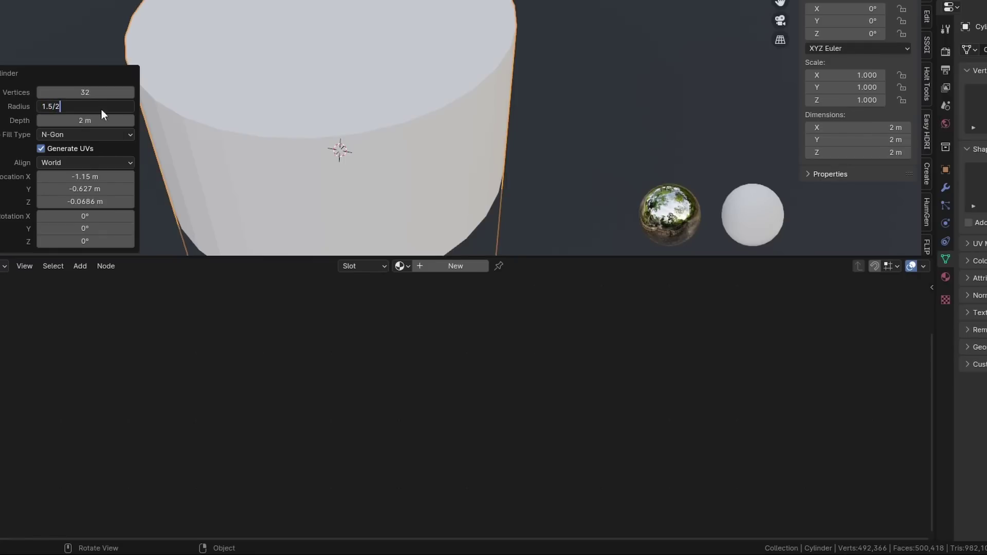
key("Return")
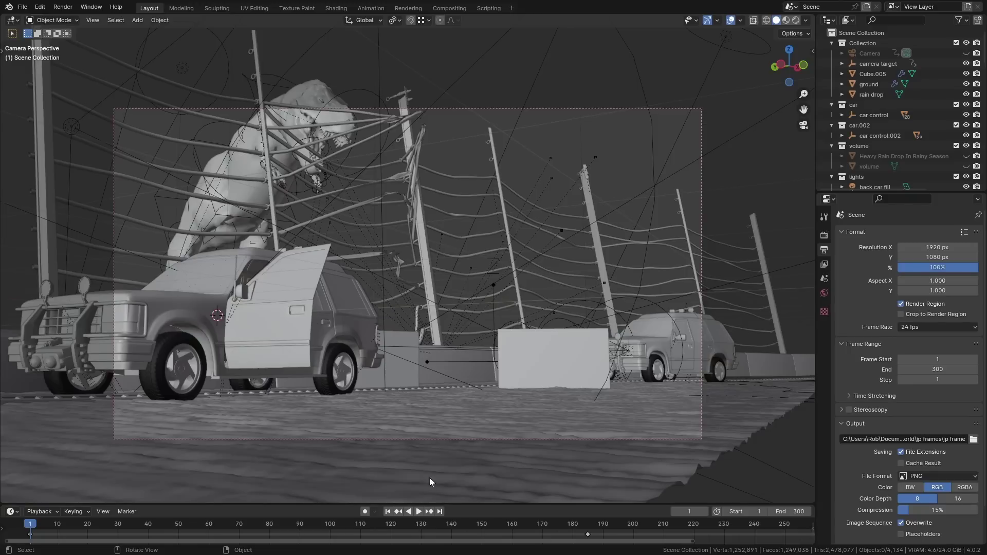
Play the dinosaur scene's animation and pause it at frame 142
left_click(418, 512)
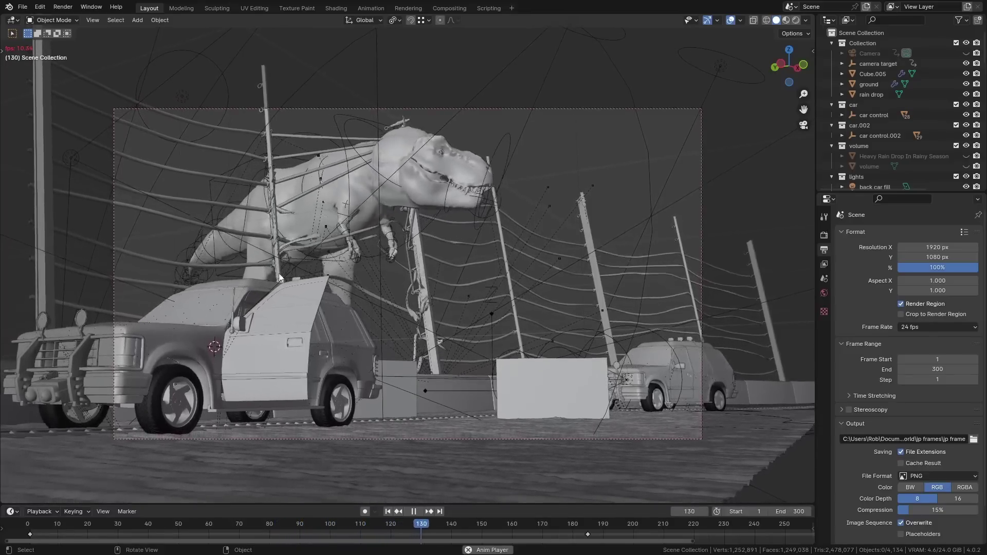
left_click(414, 511)
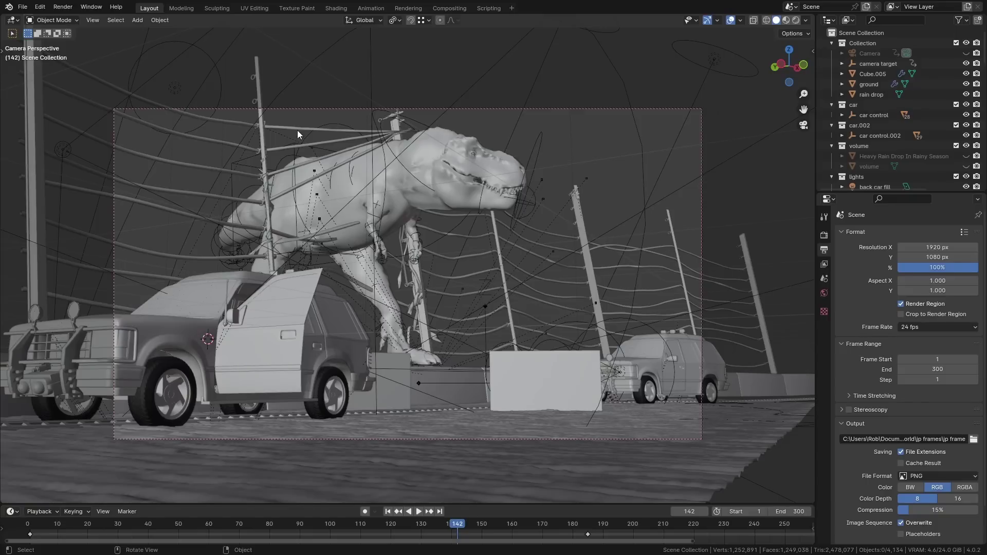
Render the animation from the viewport with View > Viewport Render Animation
left_click(92, 20)
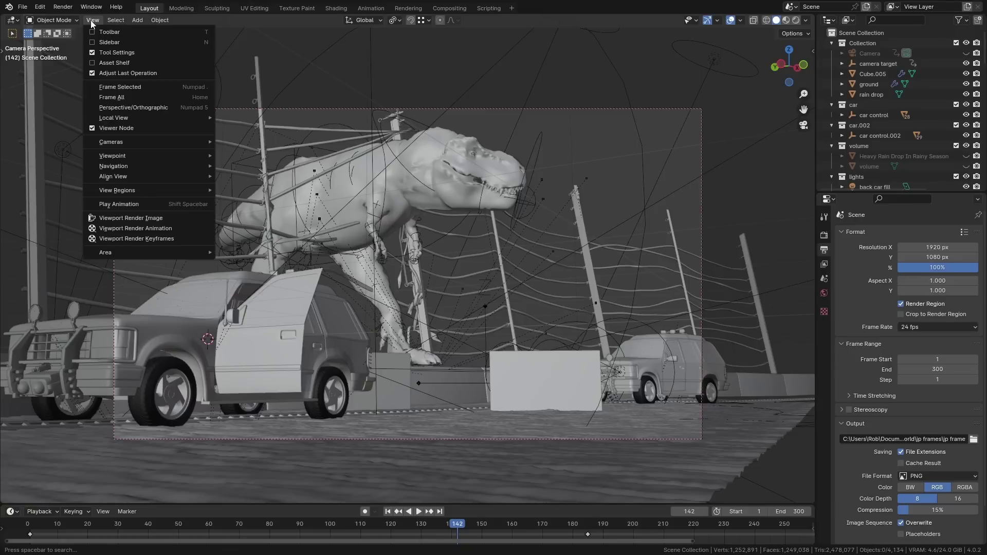
left_click(163, 229)
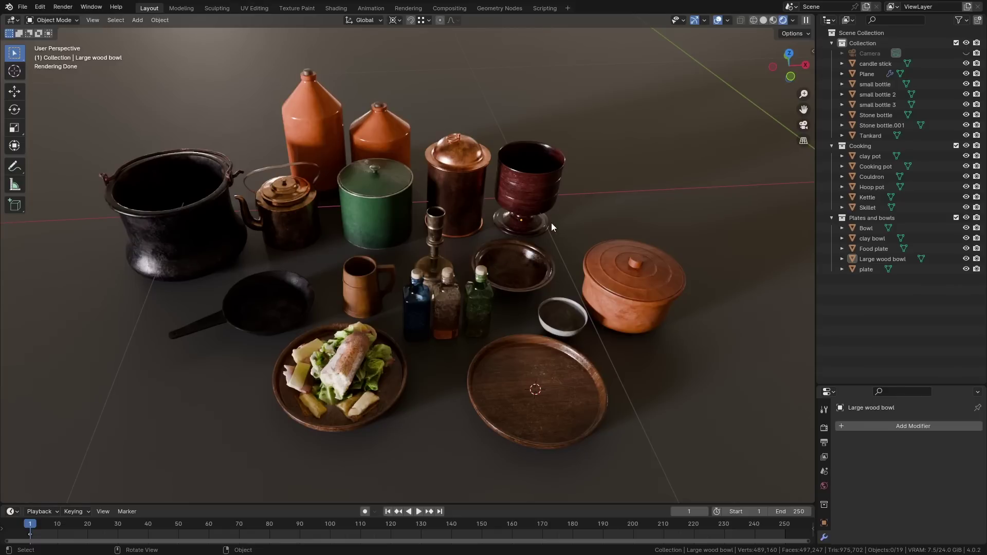
Select the goblet, tankard, bowl, large wooden plate and food plate together
left_click(530, 208)
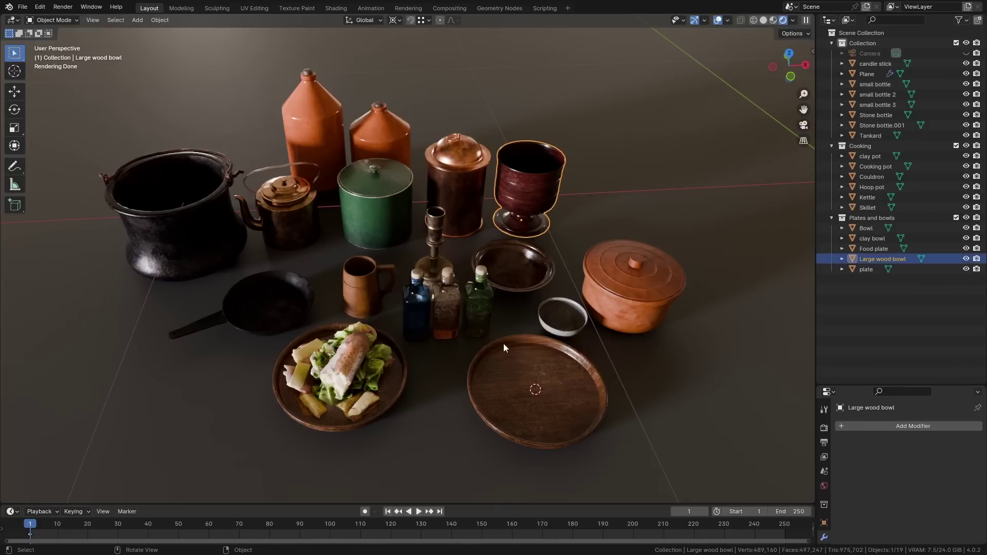
left_click(374, 277, "shift")
left_click(527, 297, "shift")
left_click(535, 368, "shift")
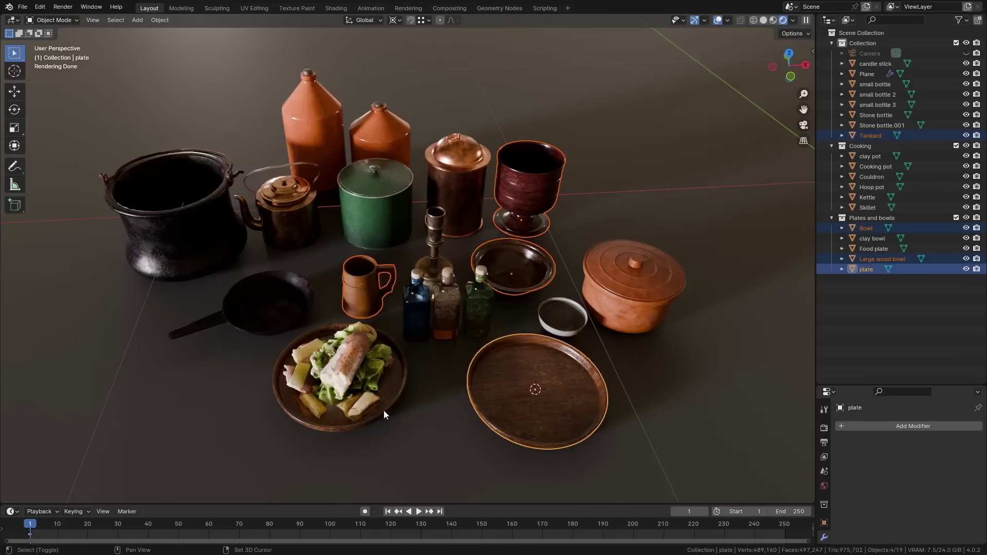
left_click(383, 410, "shift")
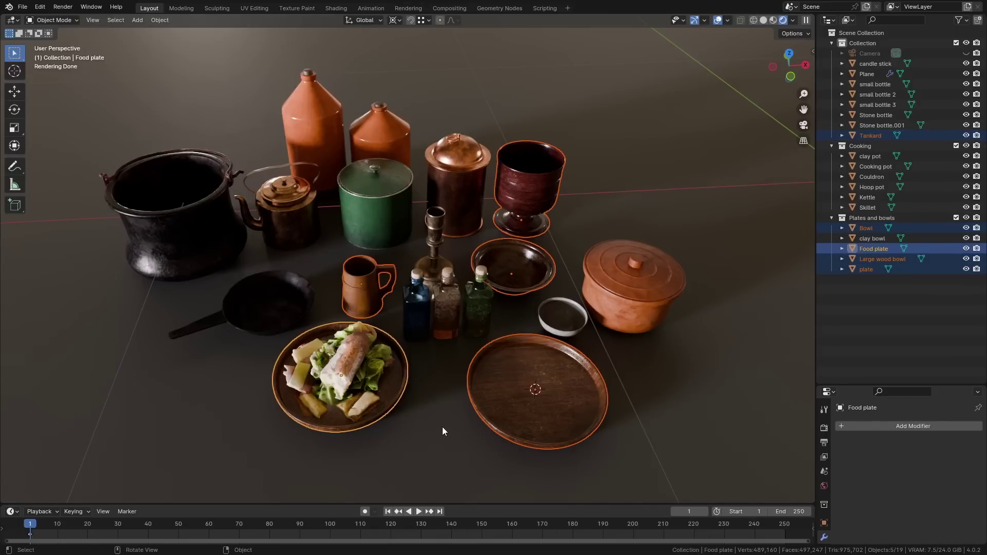
Put them into a new collection named 'Wooden items', then select only the wooden plate
key("ctrl+g")
left_click(146, 492)
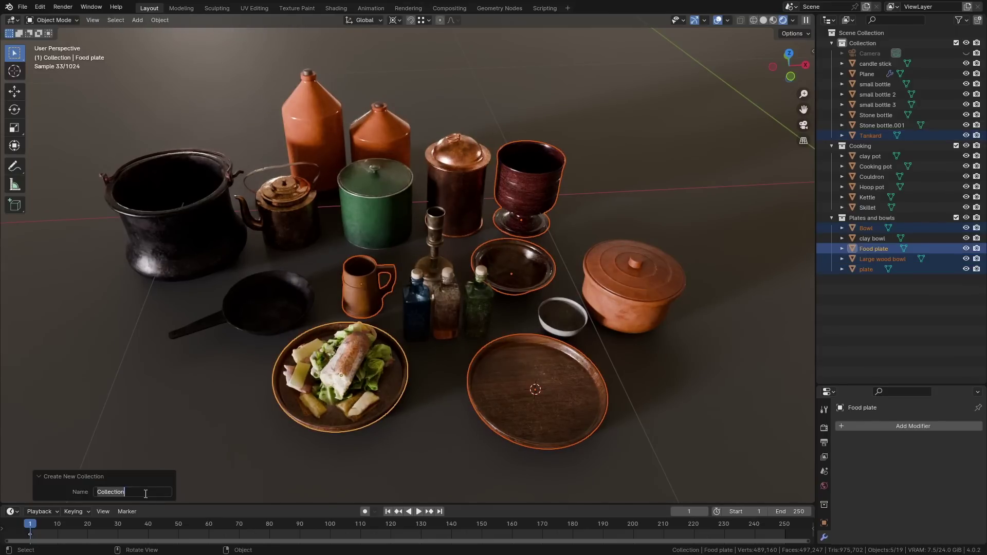
type("Wooden items")
key("Return")
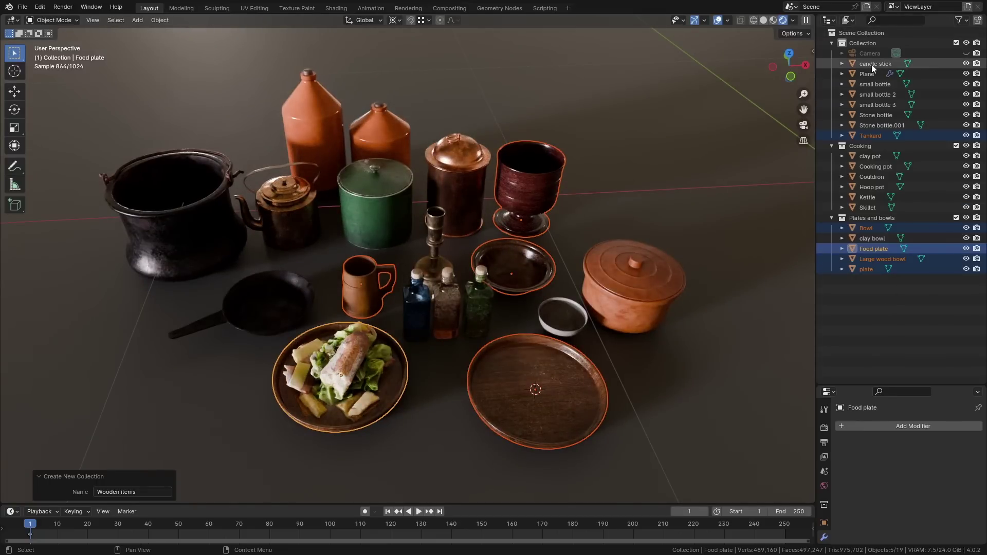
left_click(535, 393)
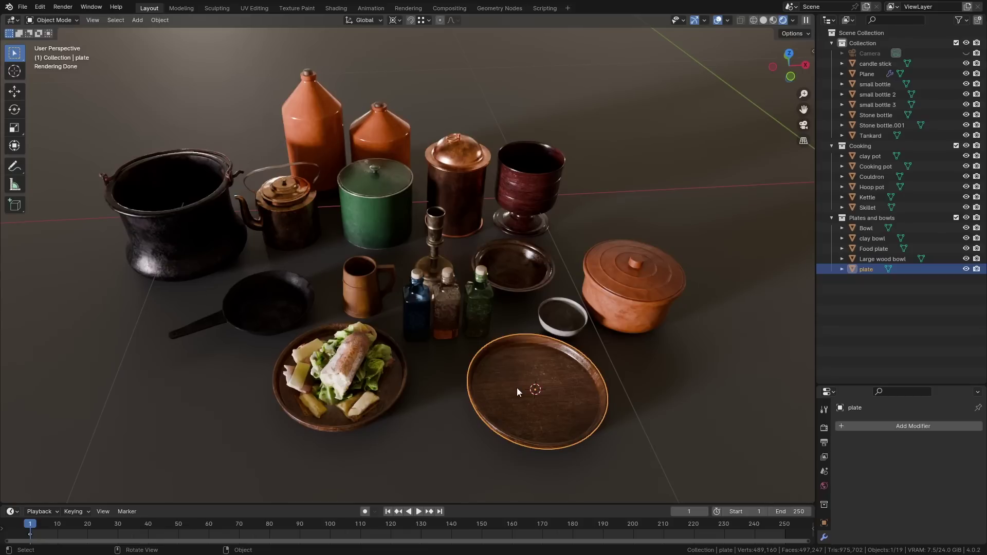
Select all Wooden items objects via Select Grouped > Collection, then test and cancel a move
key("shift+g")
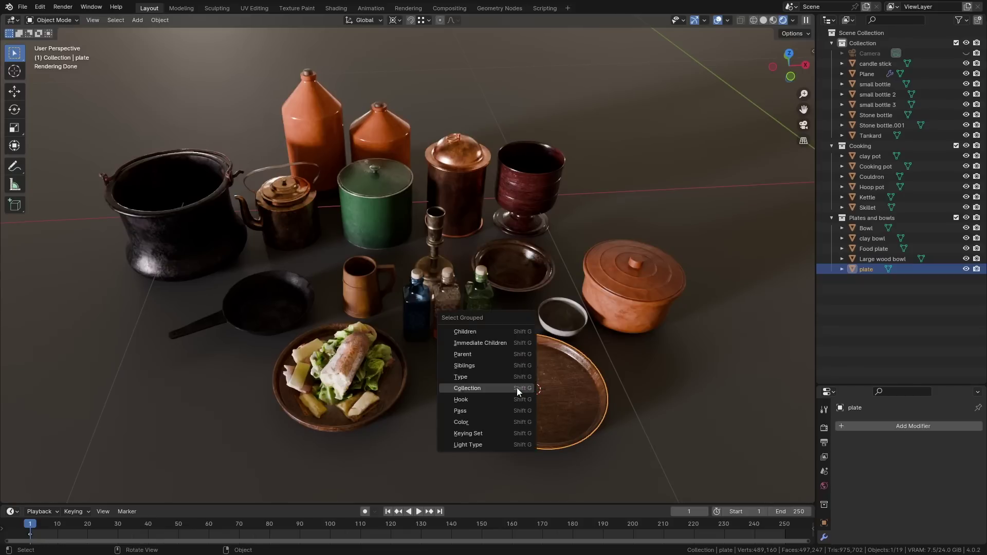
left_click(477, 389)
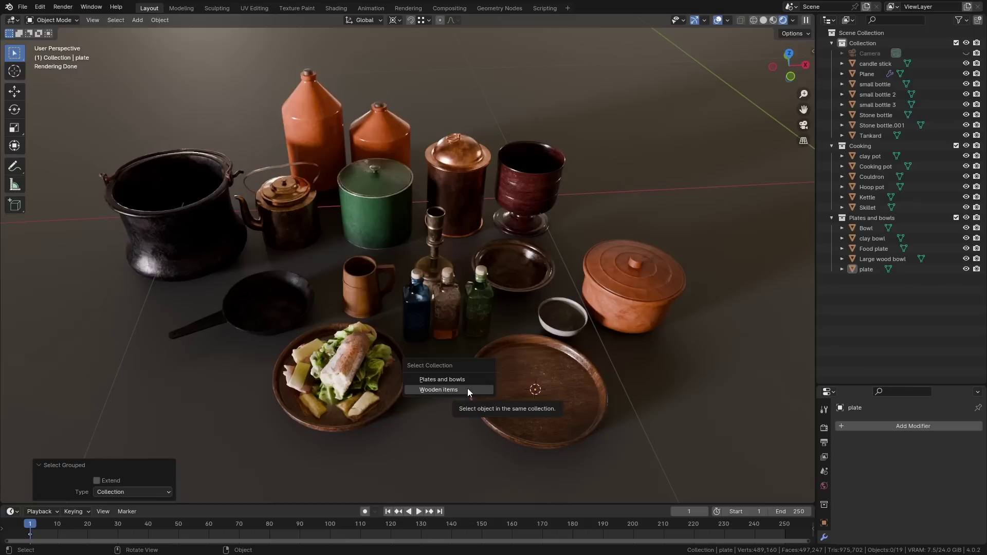
left_click(467, 390)
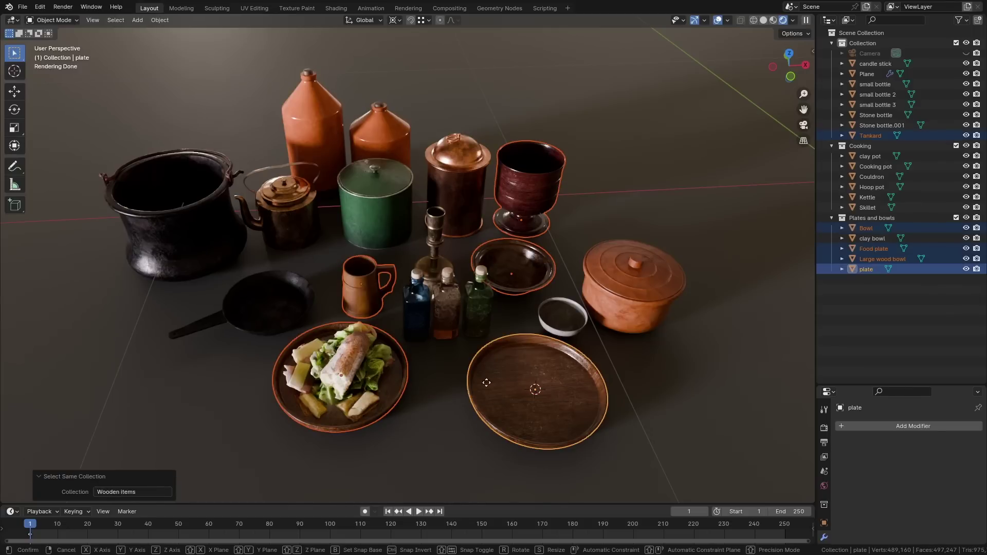
key("g")
right_click(489, 382)
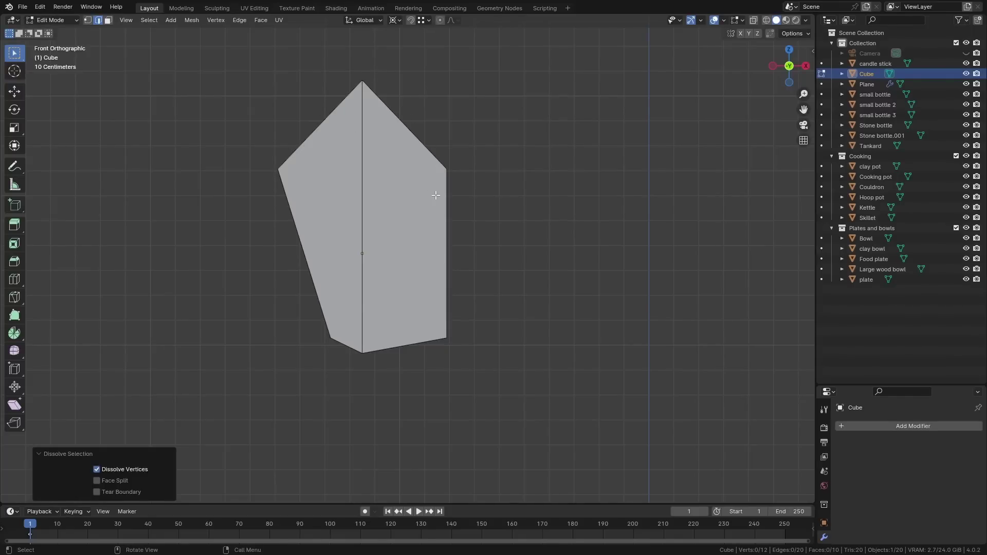
Cut an edge loop across the cube and slide it evenly toward the lower edge
key("ctrl+r")
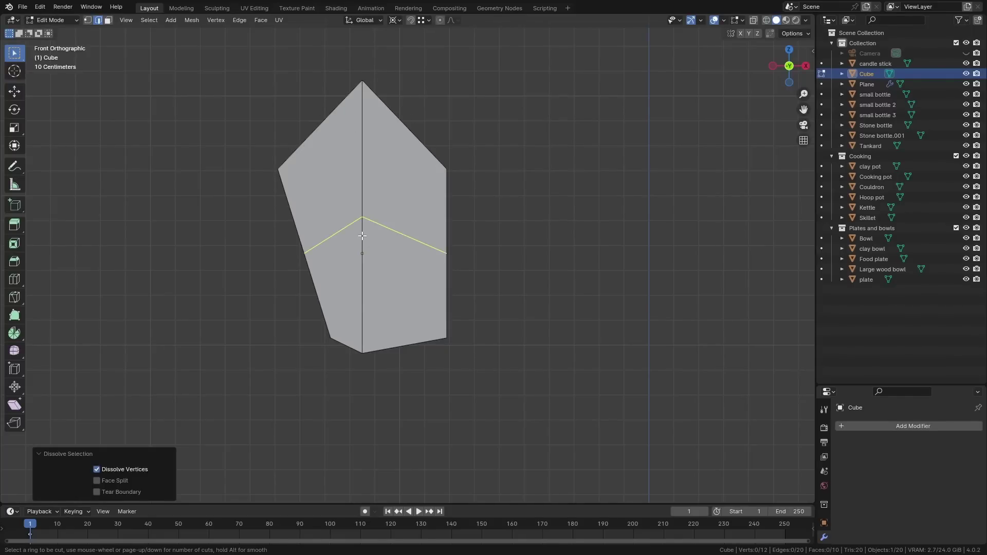
left_click(362, 236)
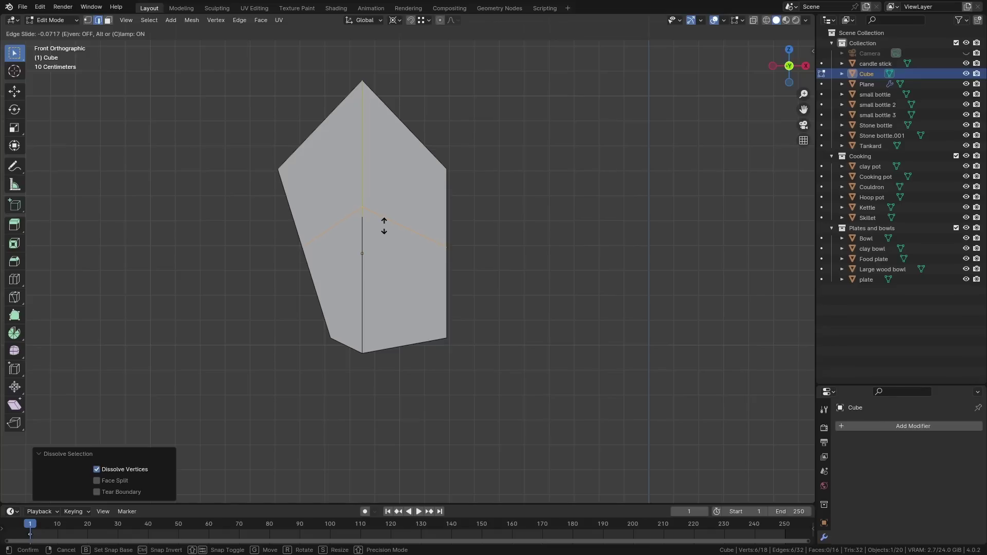
key("e")
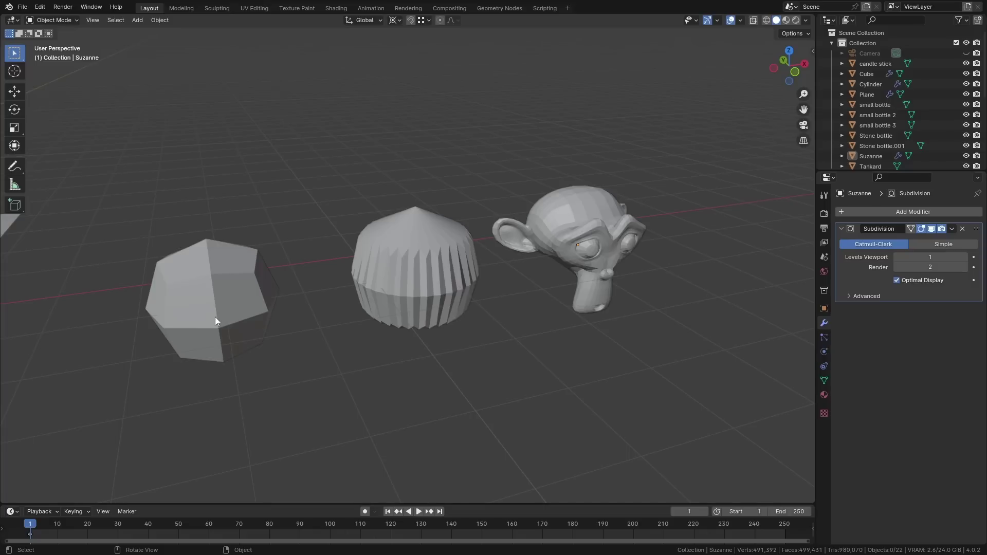
Raise cube, cylinder and Suzanne viewport subdivision to 2, then set all three to level 1
left_click(188, 295)
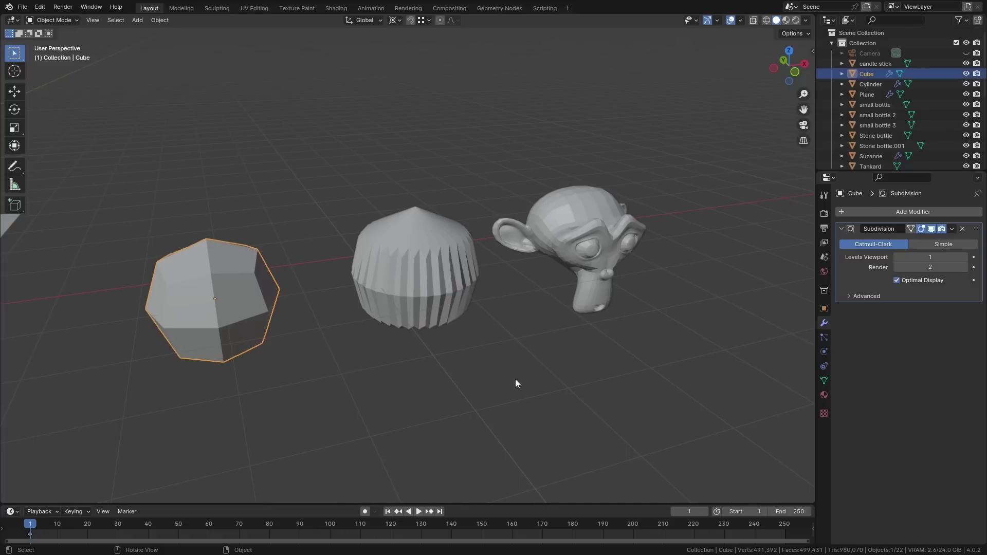
left_click(965, 257)
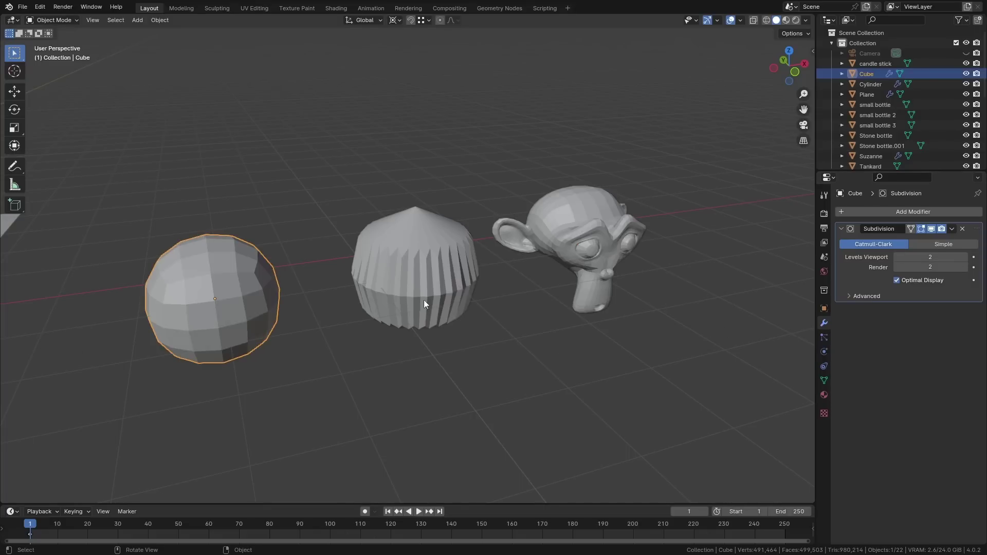
left_click(424, 300)
left_click(965, 257)
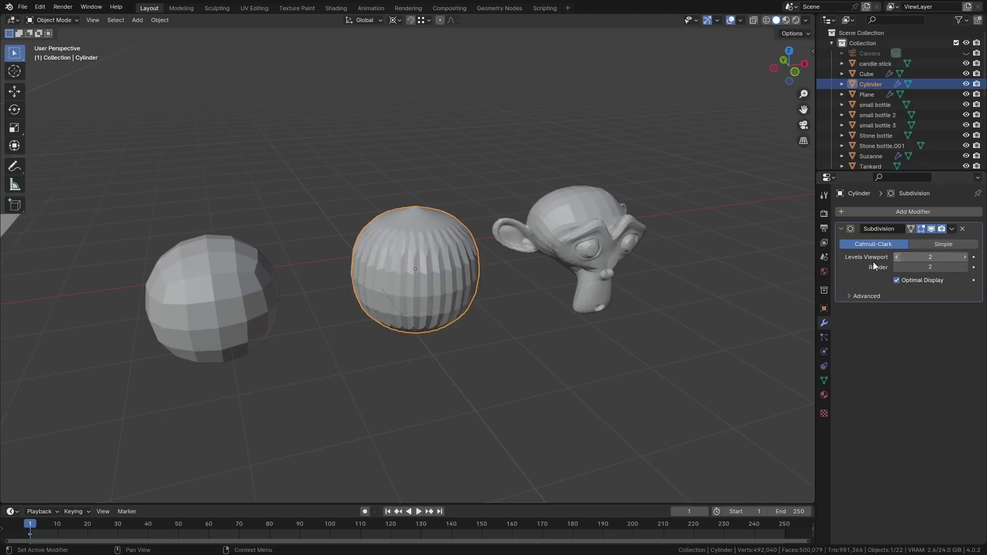
left_click(637, 241)
left_click(965, 257)
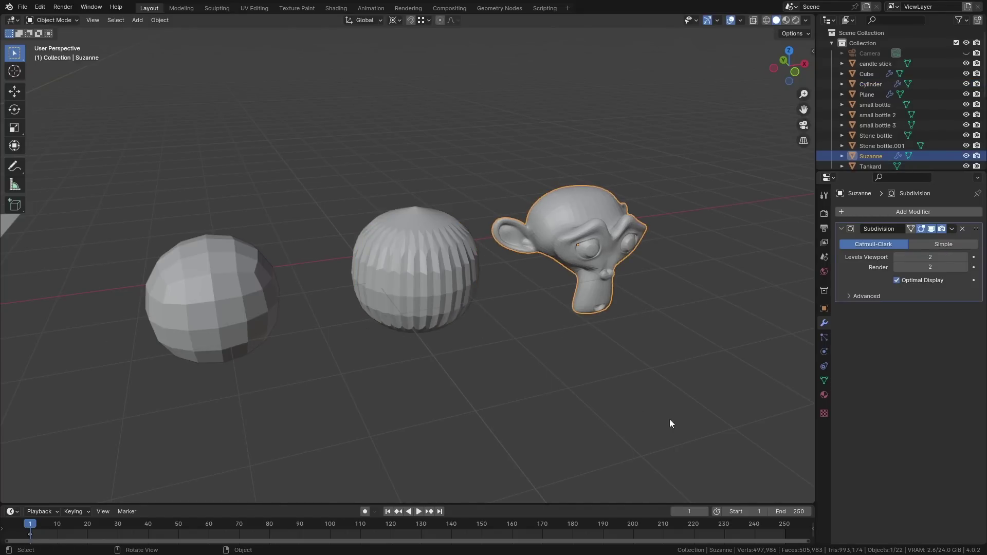
left_click_drag(669, 423, 159, 176)
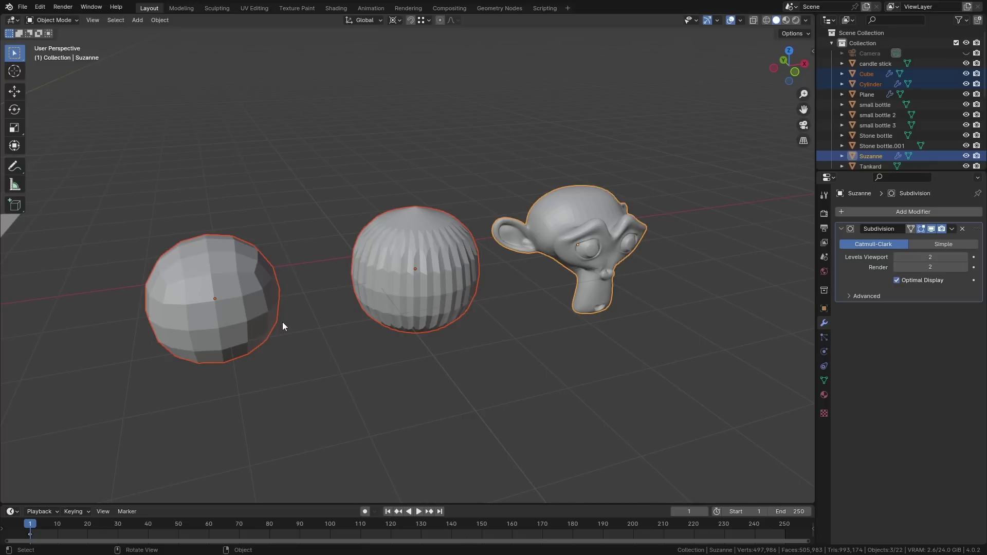
left_click(897, 257)
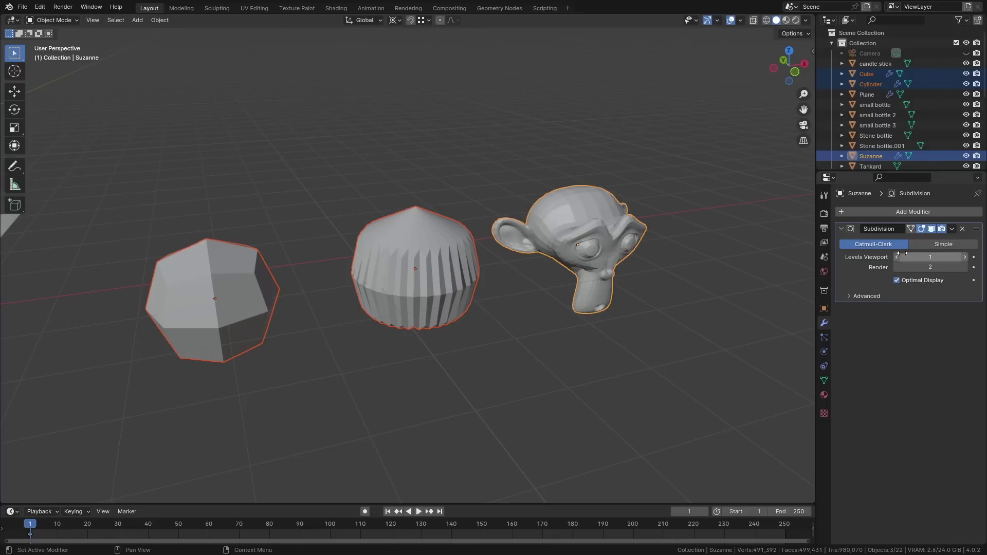
Rescale all three objects along X and move them together in X and Y
left_click(826, 379)
left_click(824, 309)
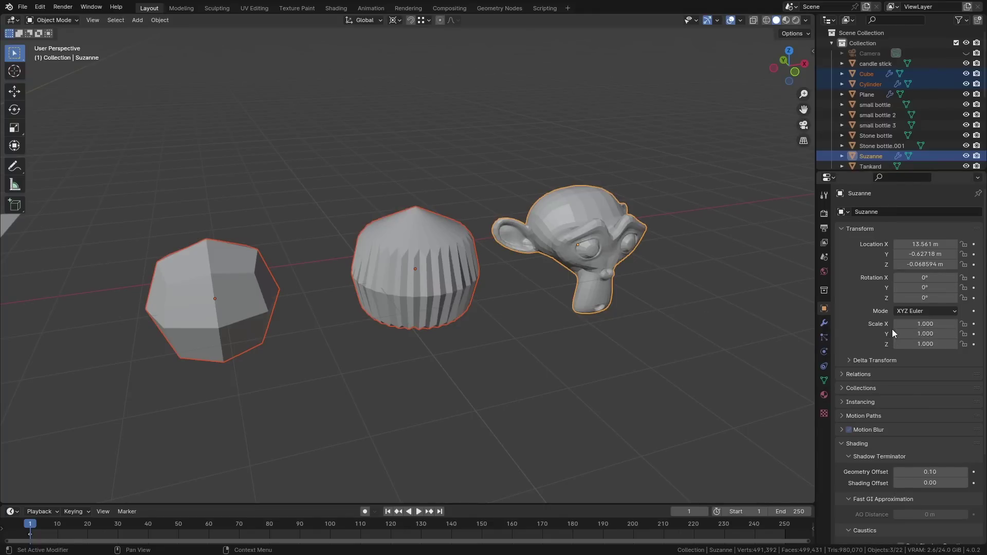
mouse_move(925, 329)
left_mouse_down("alt")
mouse_move(961, 324)
mouse_move(900, 324)
mouse_move(925, 323)
mouse_move(916, 323)
left_mouse_up("alt")
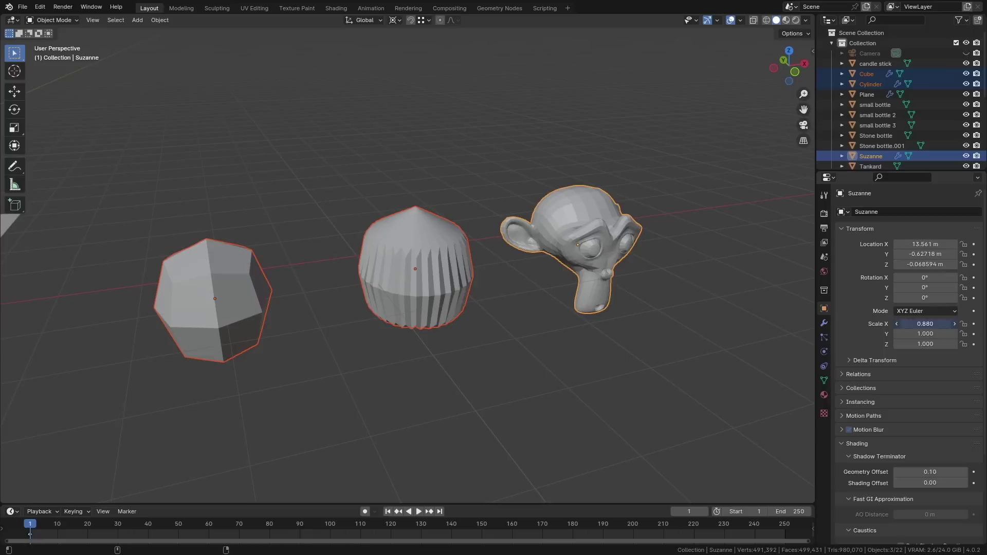
left_click_drag(924, 244, 492, 323, "alt")
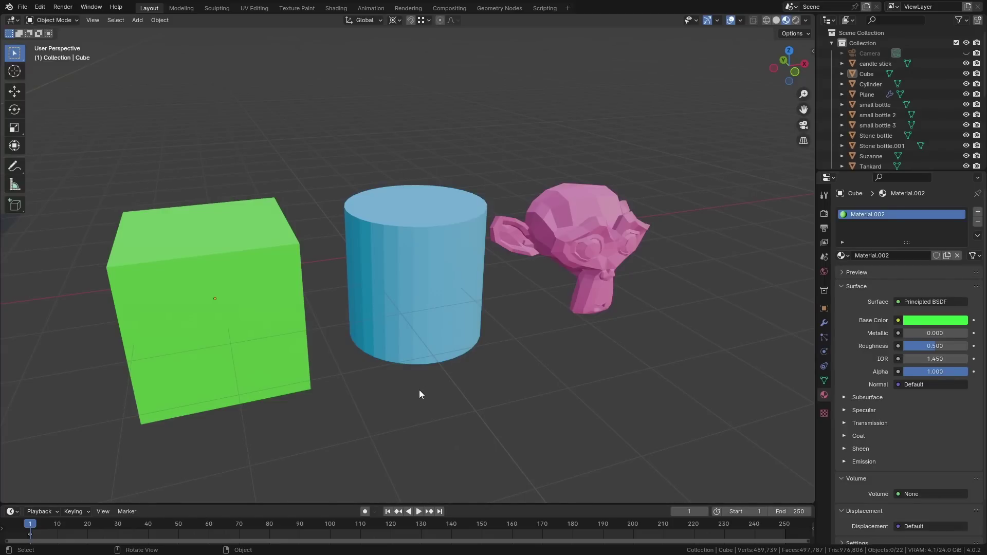
Select Suzanne and the cylinder, then the green cube last, and link the cube's material to both
left_click(581, 265)
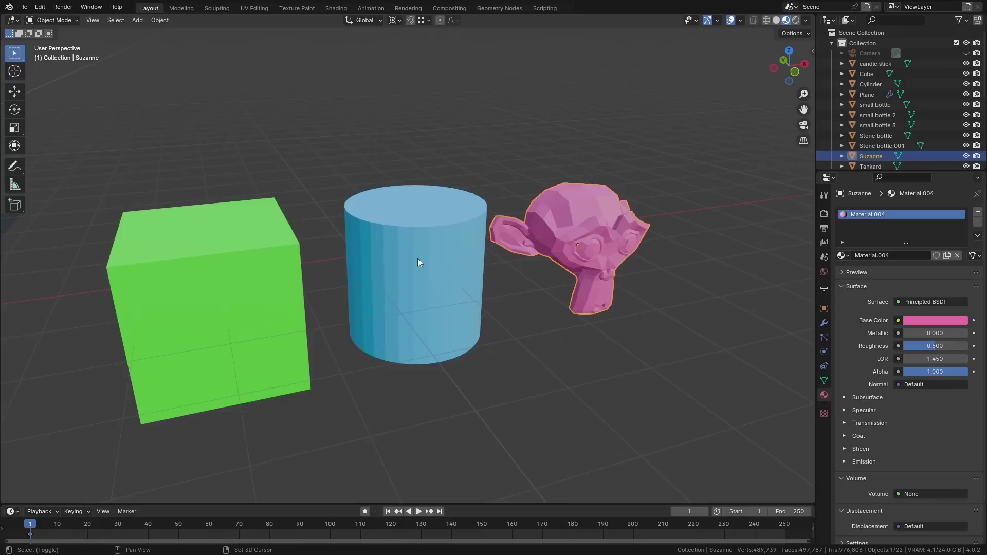
left_click(419, 263, "shift")
left_click(221, 276, "shift")
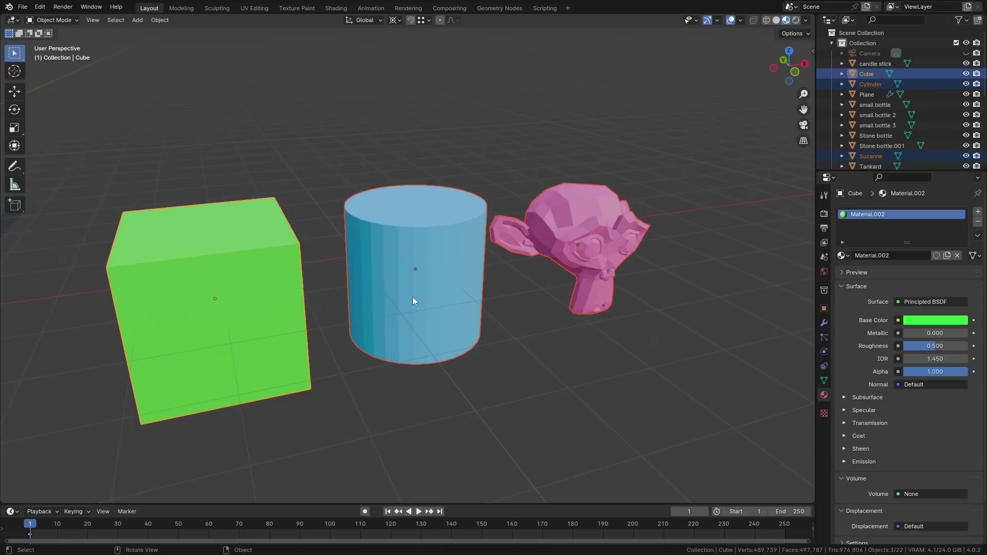
key("ctrl+l")
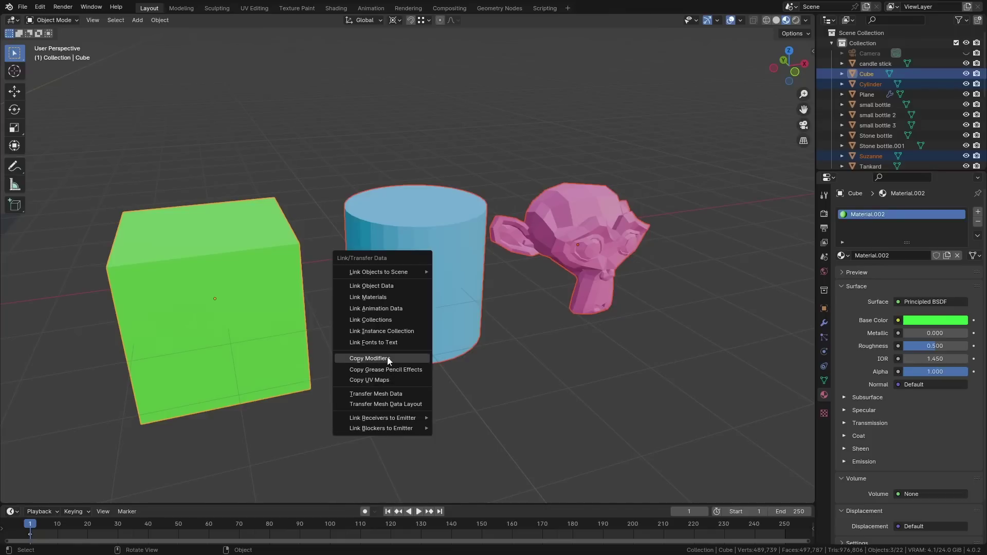
left_click(400, 298)
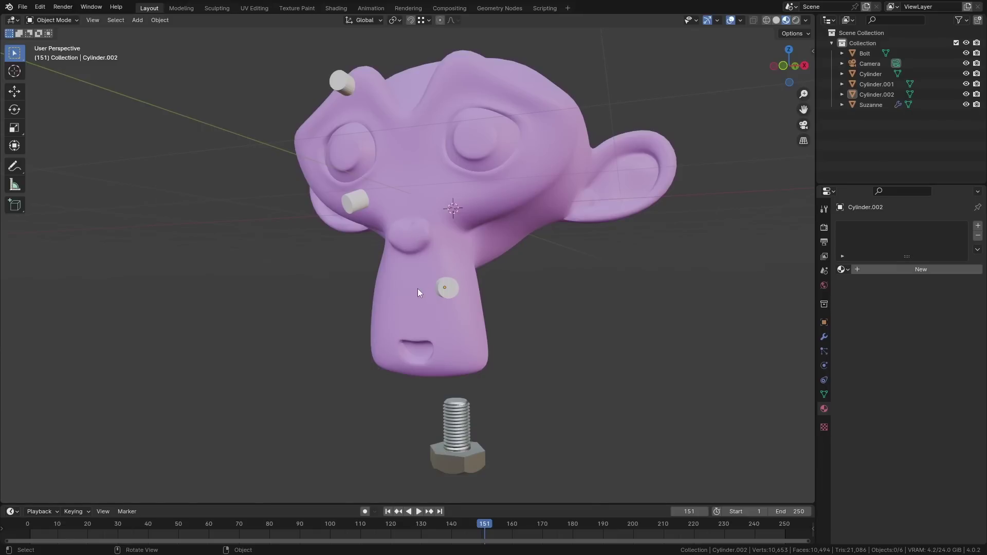
Select the top, eye and cheek cylinders, then the bolt last, and link object data
middle_click_drag(418, 289, 396, 334)
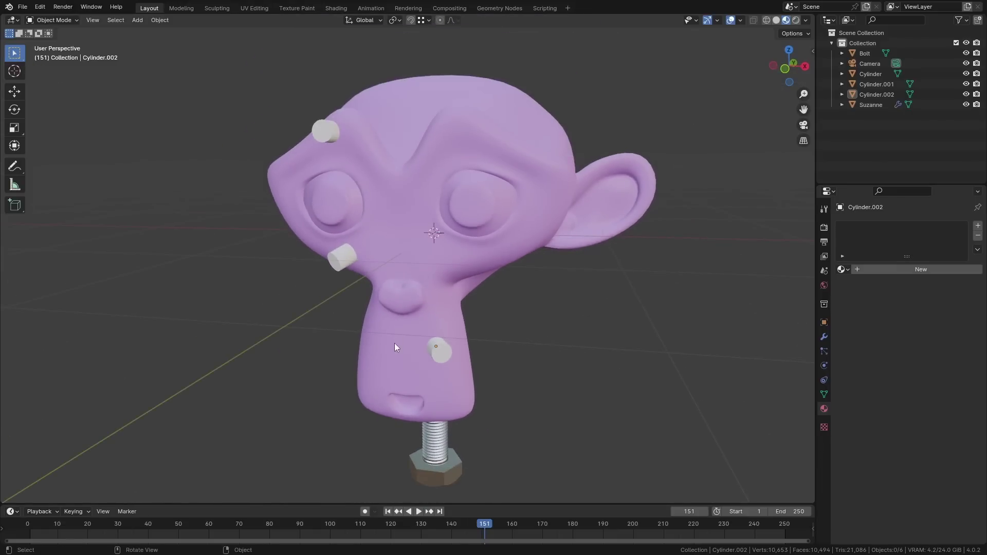
scroll(394, 344, "up", 2)
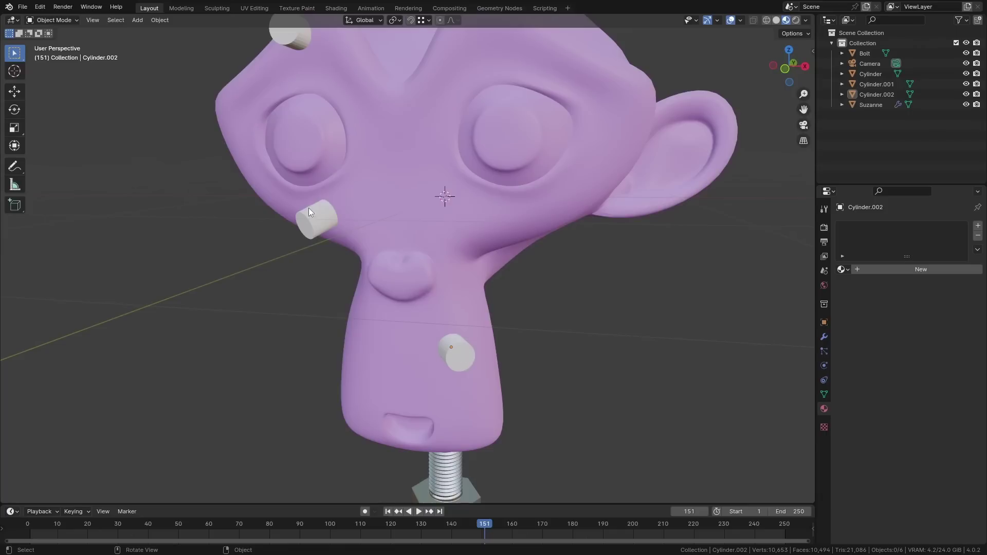
scroll(329, 108, "down", 1)
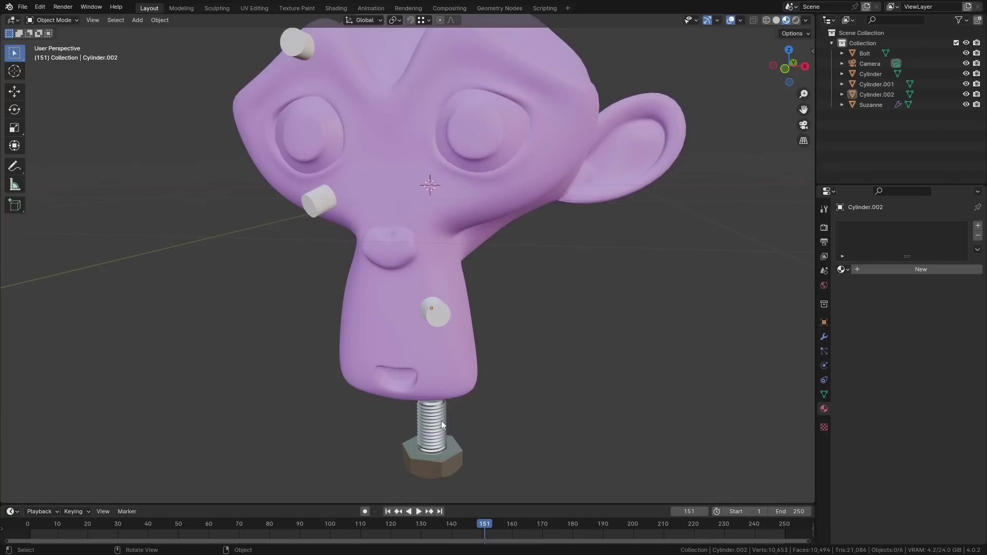
left_click(304, 47)
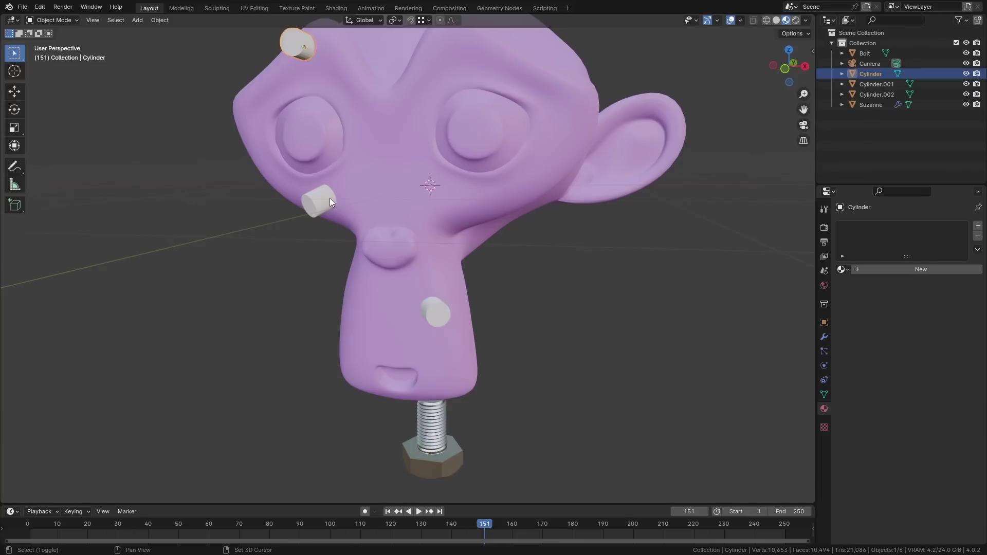
left_click(326, 199, "shift")
left_click(434, 310, "shift")
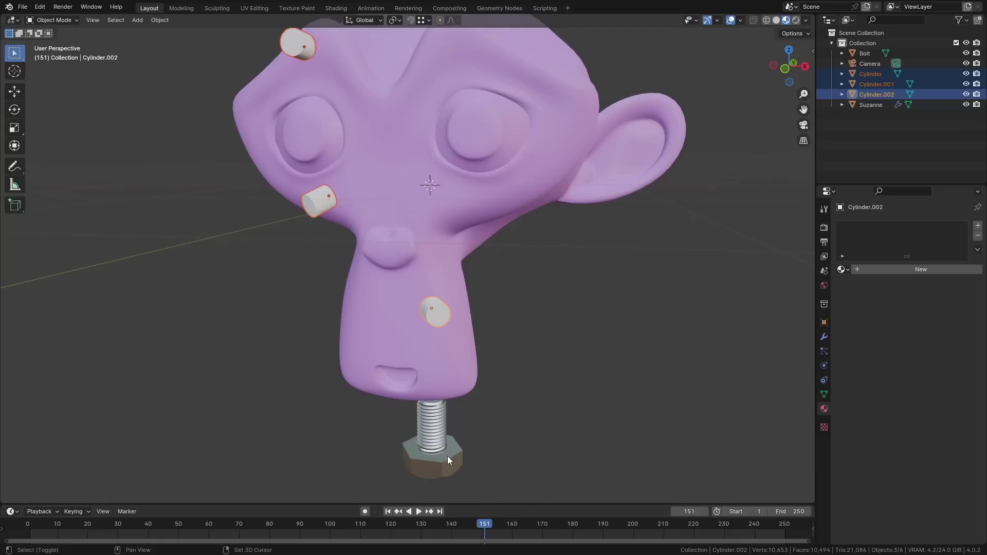
left_click(434, 435, "shift")
middle_click_drag(473, 427, 473, 248)
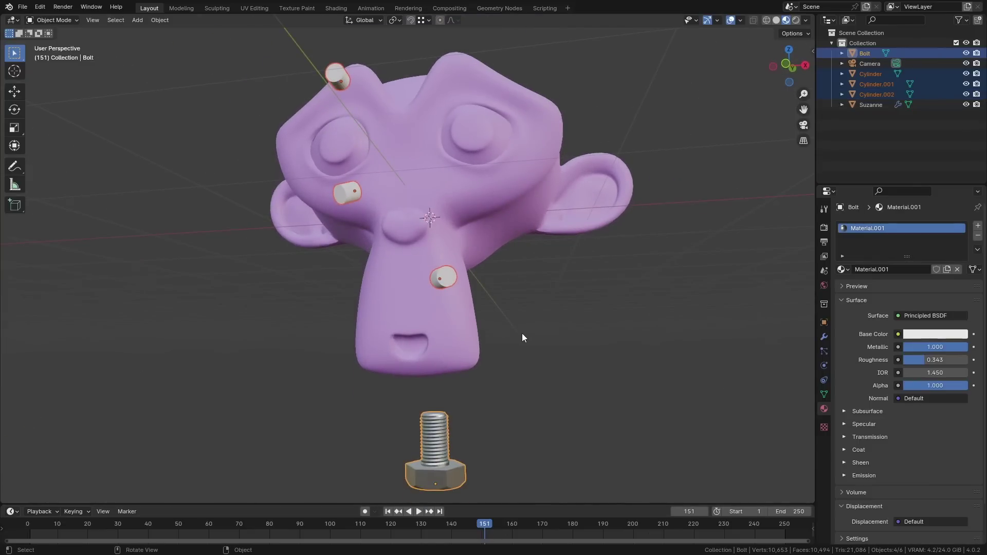
key("ctrl+l")
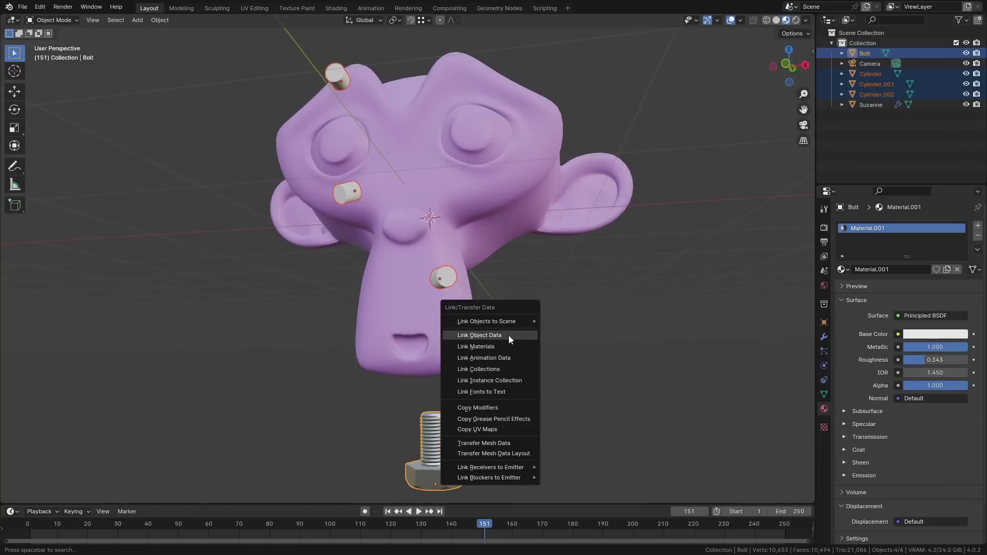
left_click(504, 336)
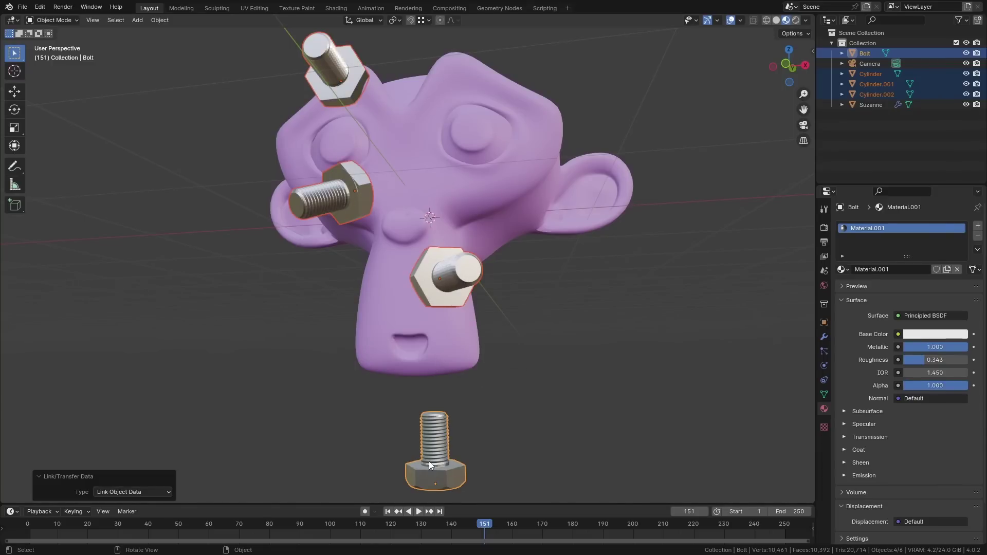
Orbit and zoom around Suzanne's head to inspect the three new bolts
middle_click_drag(539, 327, 417, 340)
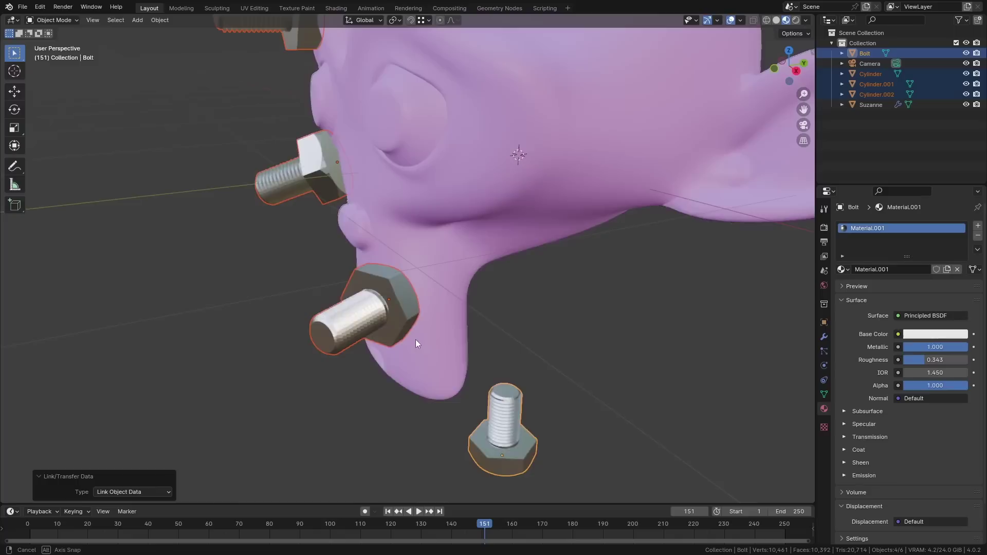
middle_click_drag(291, 375, 391, 291)
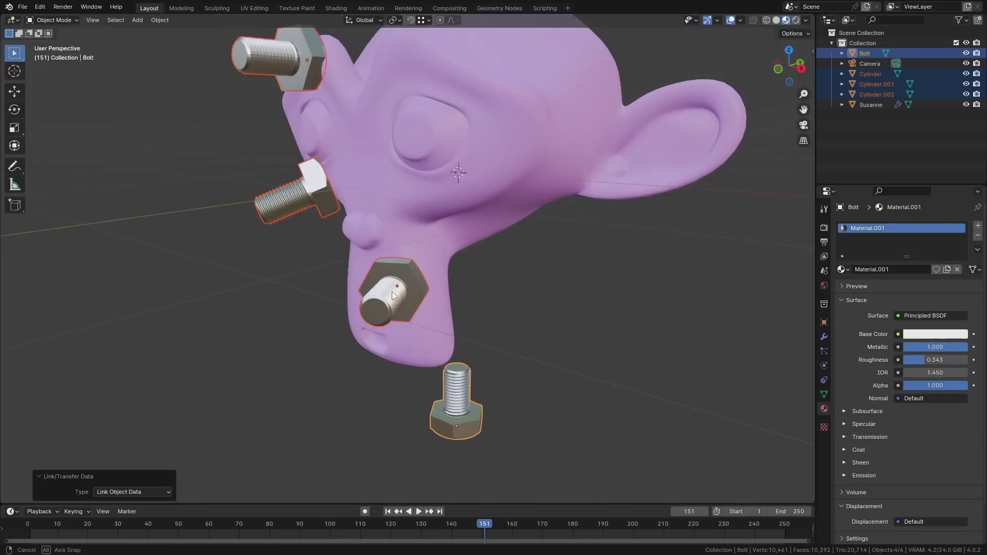
scroll(452, 448, "up", 2)
middle_click_drag(462, 440, 462, 308)
Select only the lower bolt and view it in front orthographic (Numpad 1), zooming in and out
left_click(430, 438)
key("KP_1")
scroll(475, 320, "up", 8)
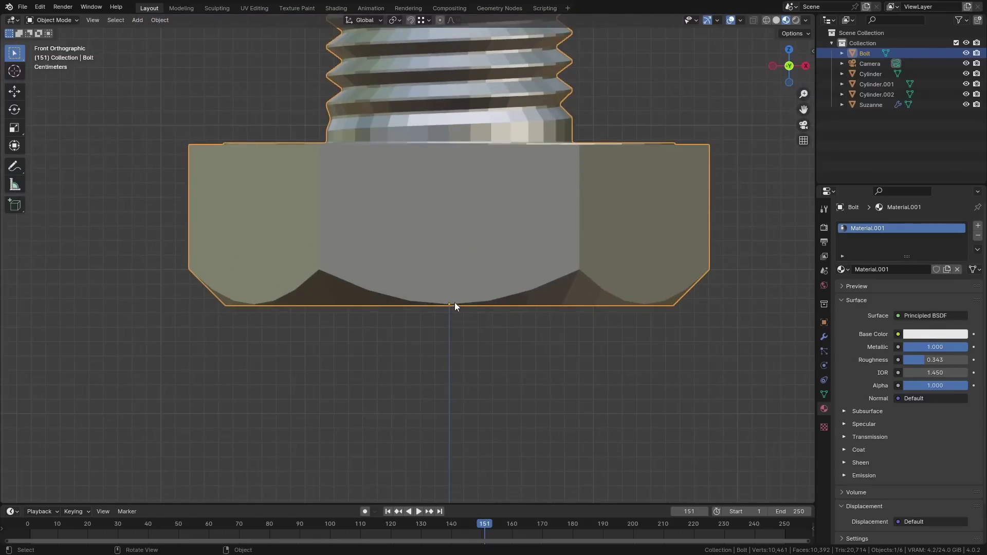
scroll(454, 304, "down", 3)
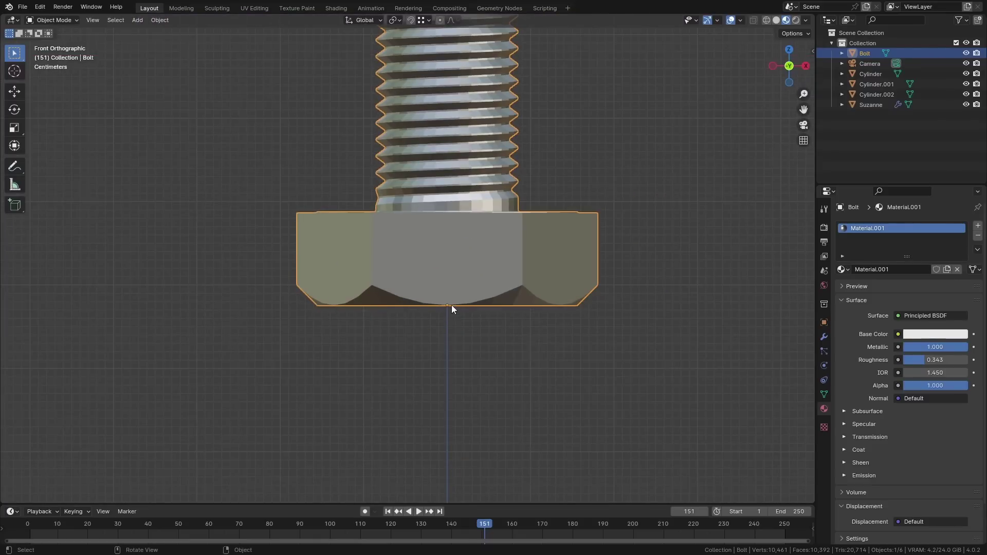
scroll(451, 304, "down", 8)
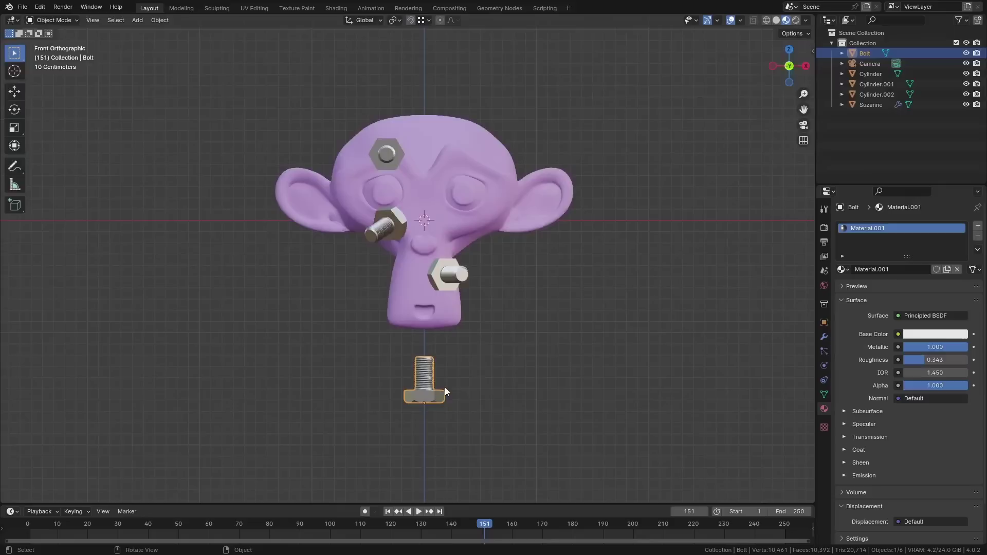
Orbit back into perspective and around Suzanne's head
middle_click_drag(483, 347, 421, 280)
scroll(421, 279, "up", 6)
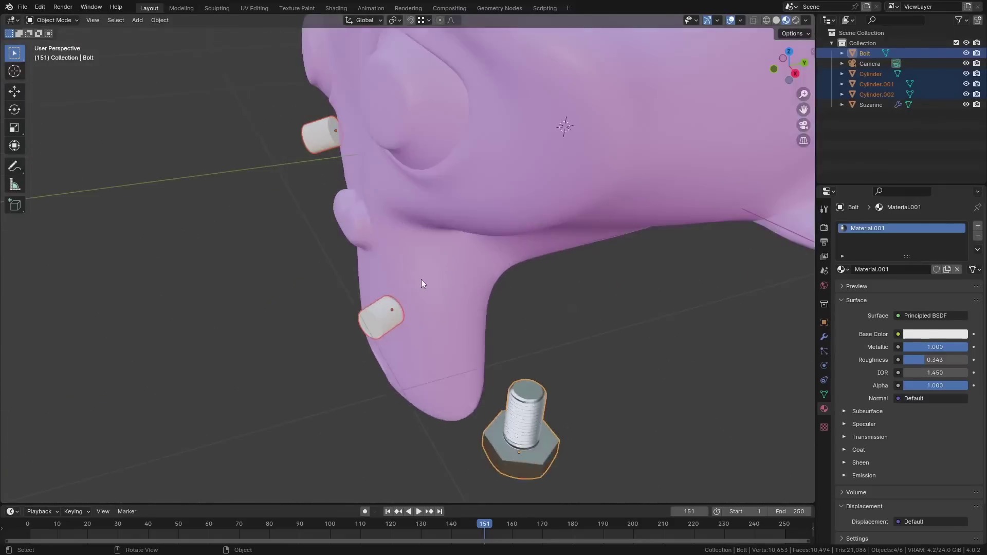
middle_click_drag(227, 350, 384, 280)
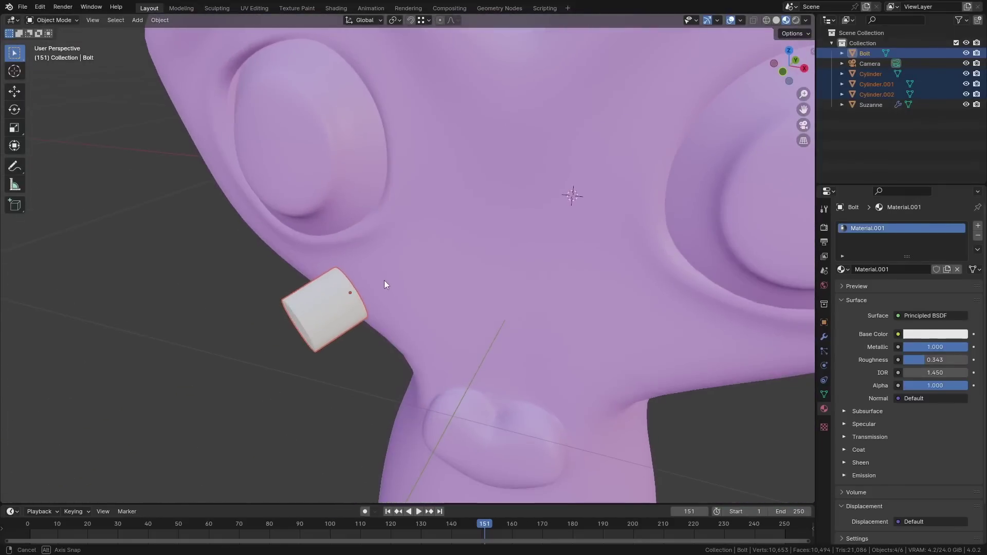